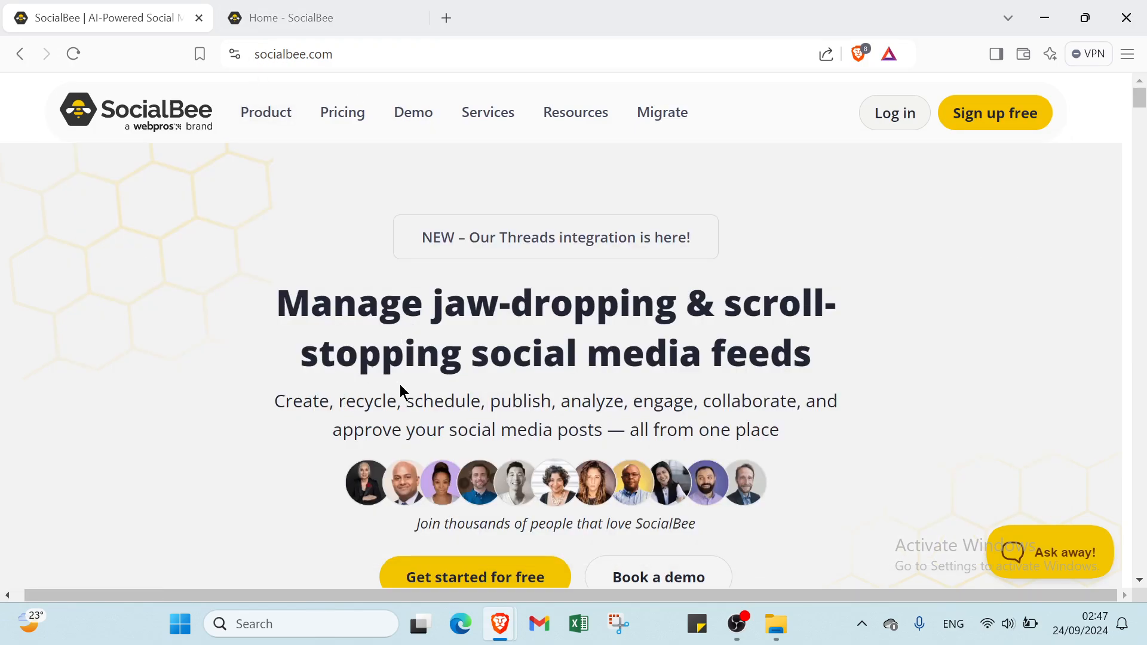
# - Look over the SocialBee homepage, from the hero section down to the supported networks and back
pyautogui.scroll(-5, 399, 387)
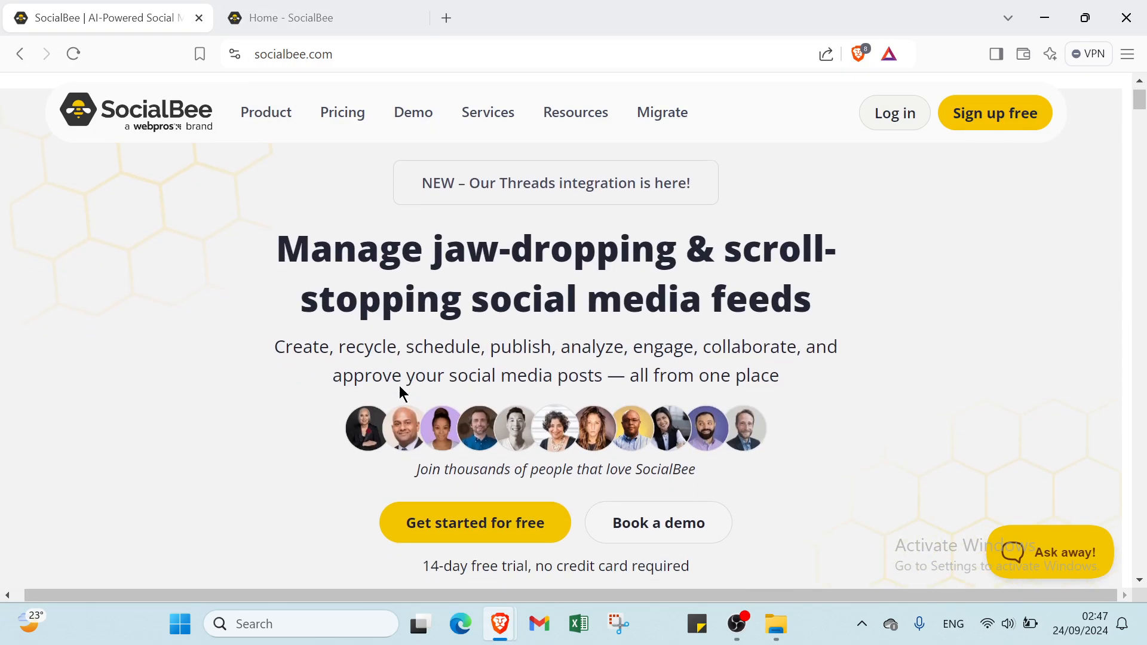
pyautogui.scroll(-2, 400, 393)
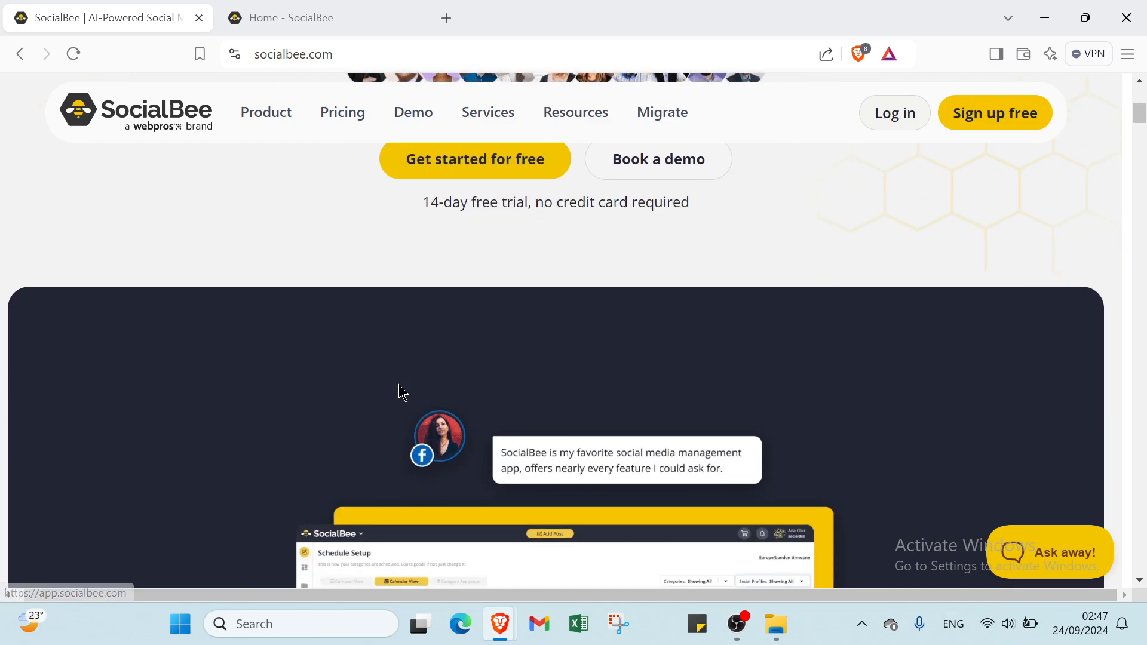
pyautogui.scroll(-1, 400, 393)
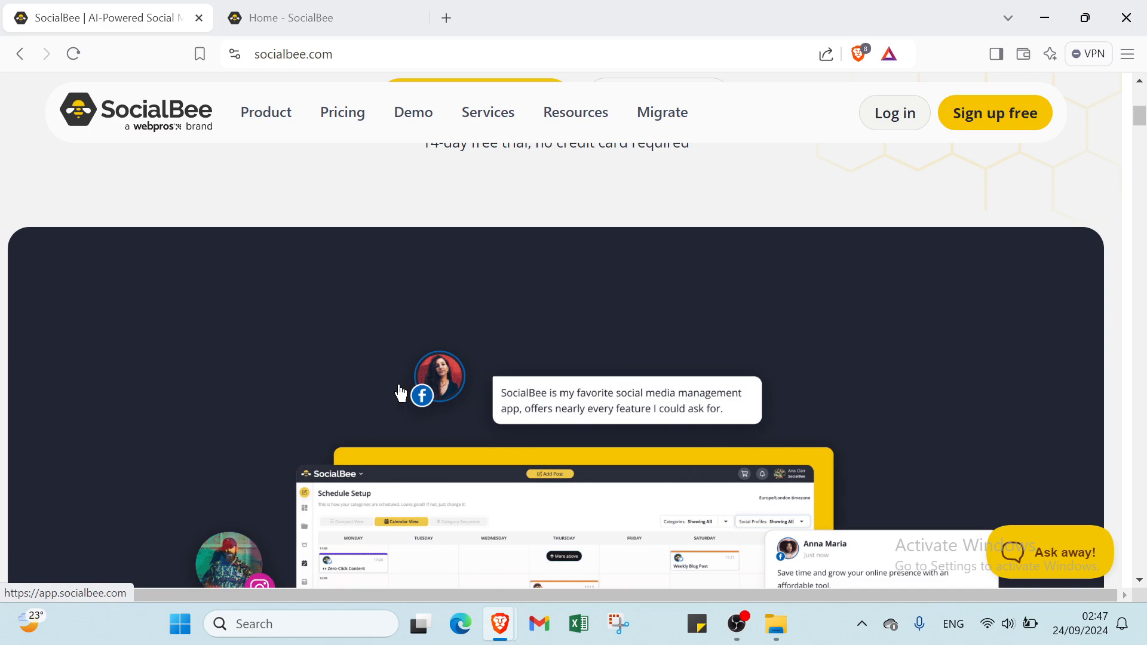
pyautogui.scroll(-2, 400, 393)
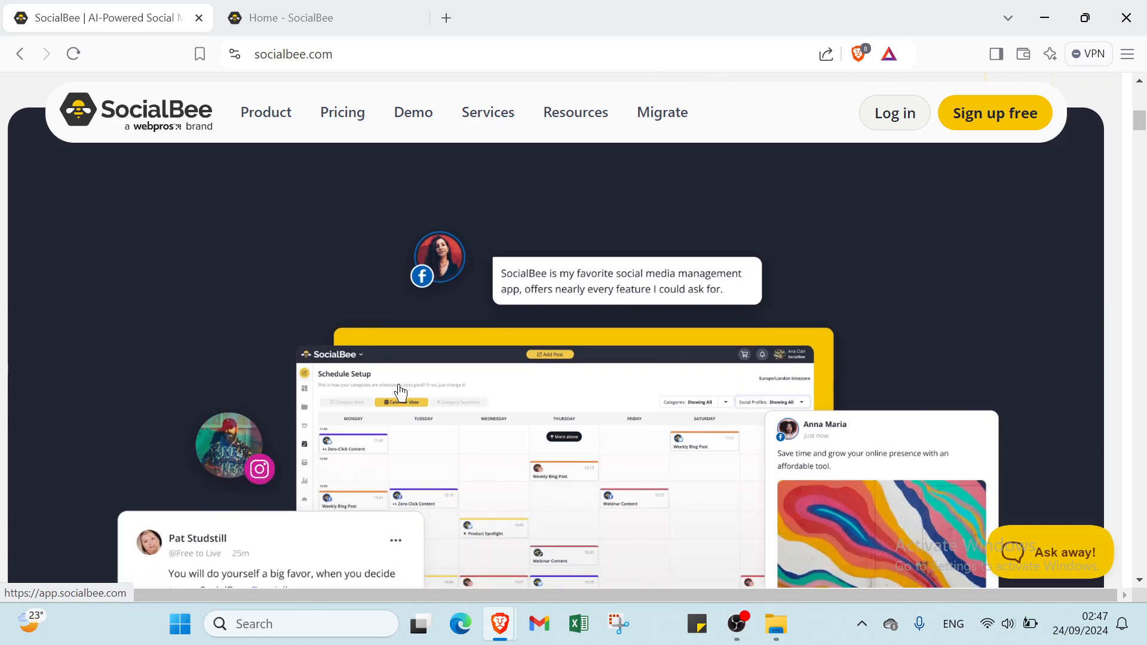
pyautogui.scroll(-6, 400, 393)
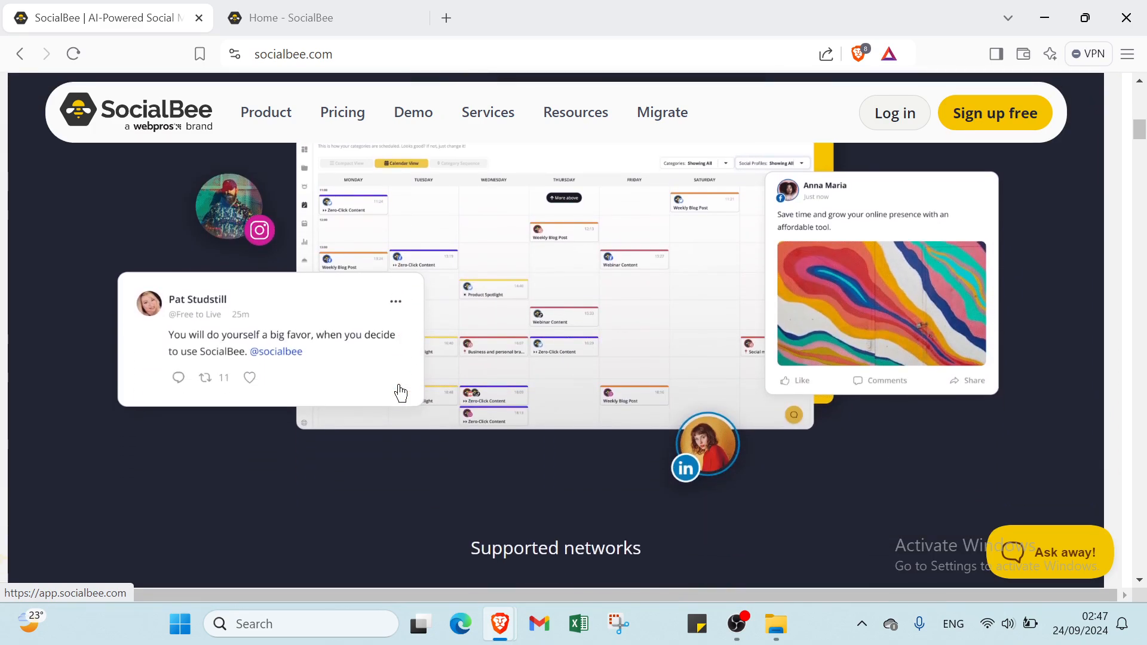
pyautogui.scroll(-1, 400, 393)
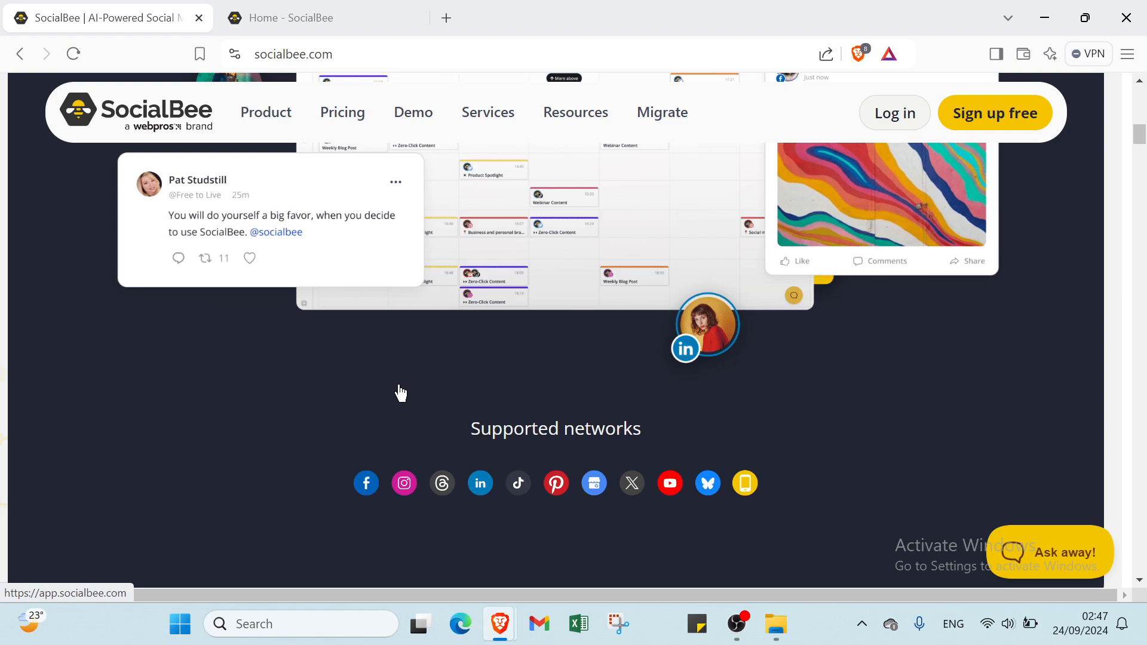
pyautogui.scroll(-1, 401, 394)
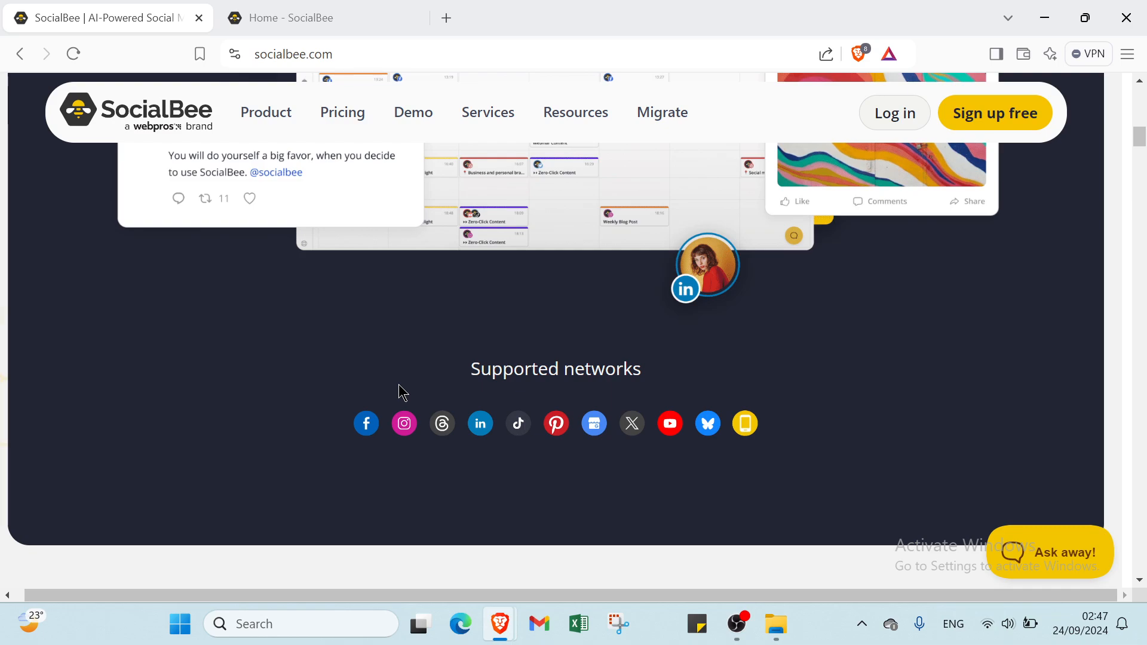
pyautogui.scroll(10, 558, 384)
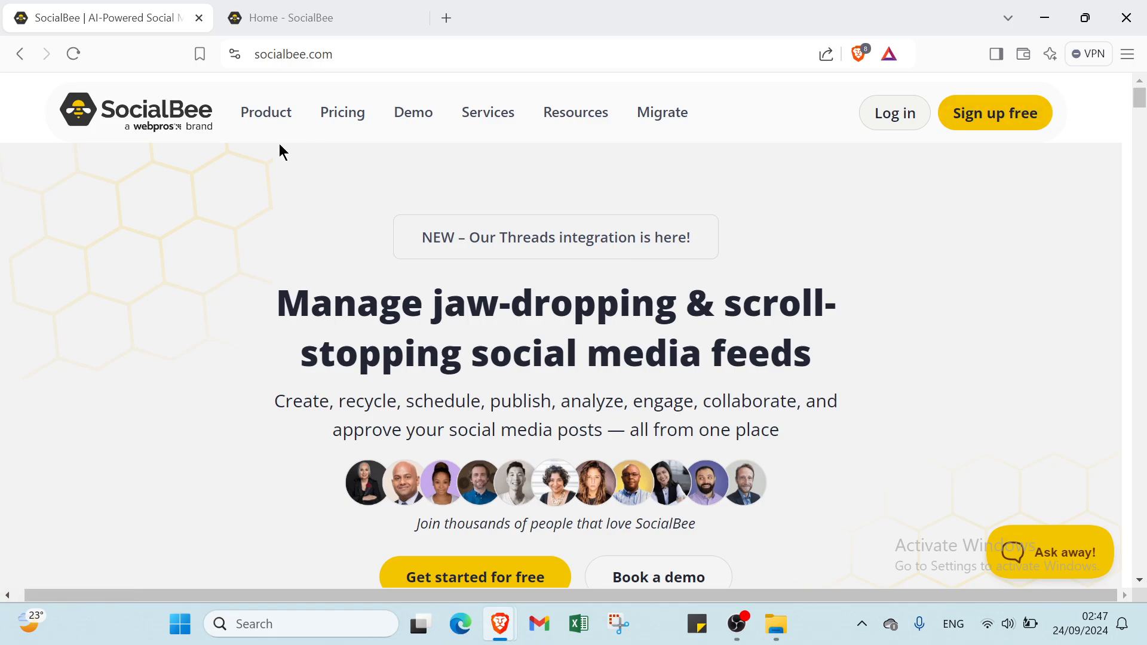
# - Switch to the SocialBee dashboard and start a new post for the connected YouTube channel, declining the per-profile customization
pyautogui.click(276, 20)
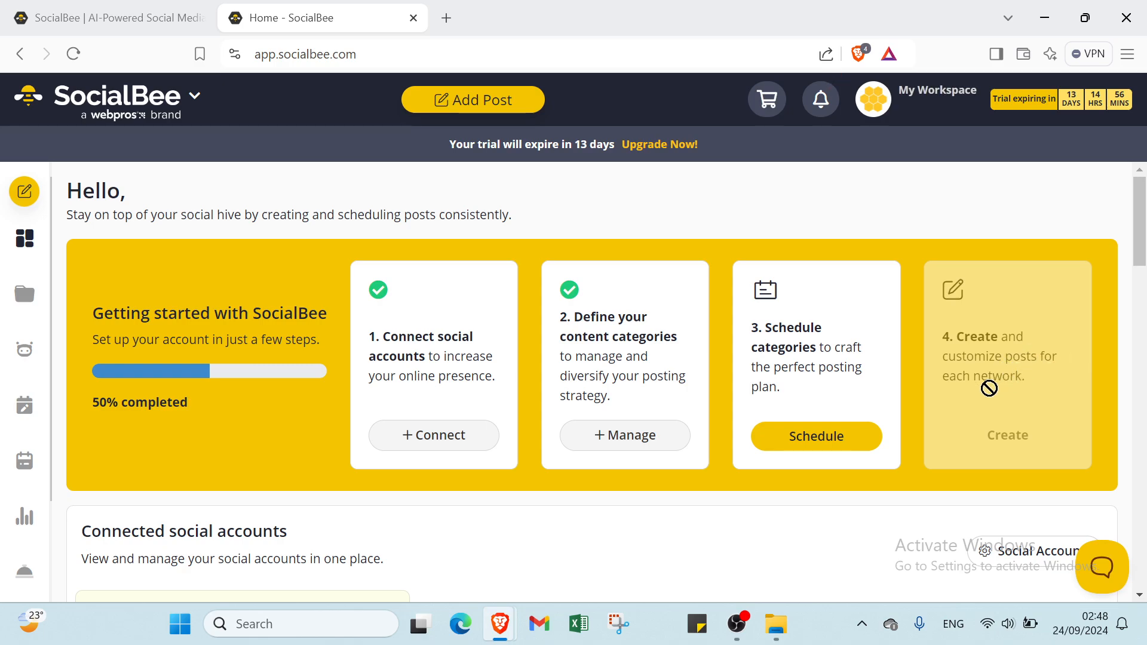
pyautogui.scroll(-4, 836, 413)
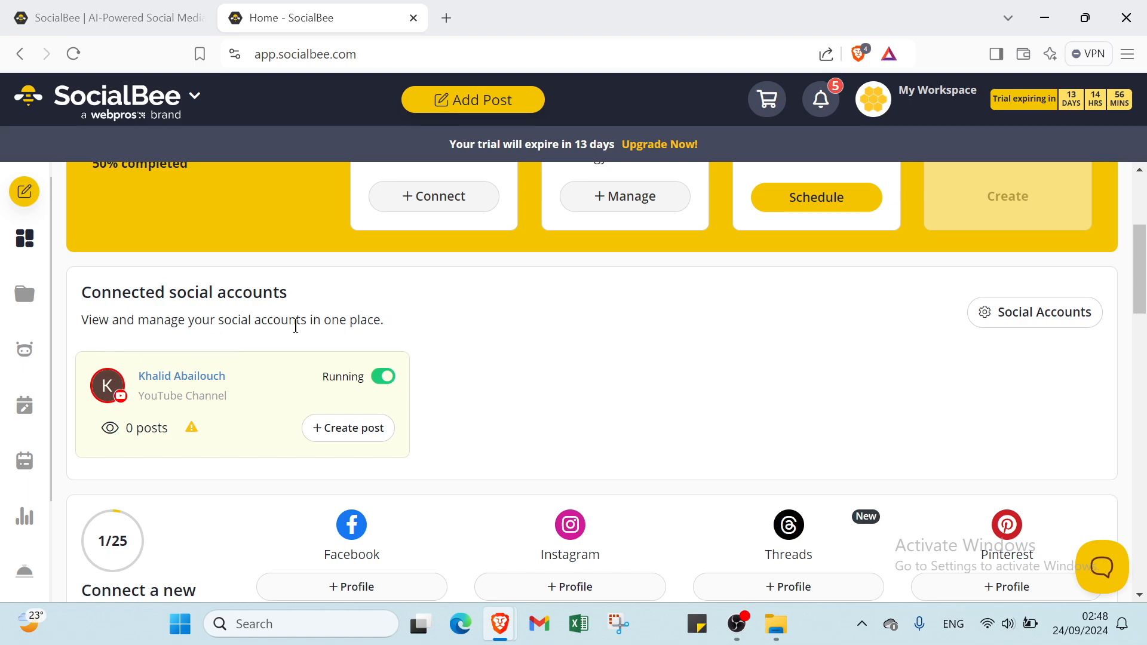
pyautogui.scroll(-3, 281, 347)
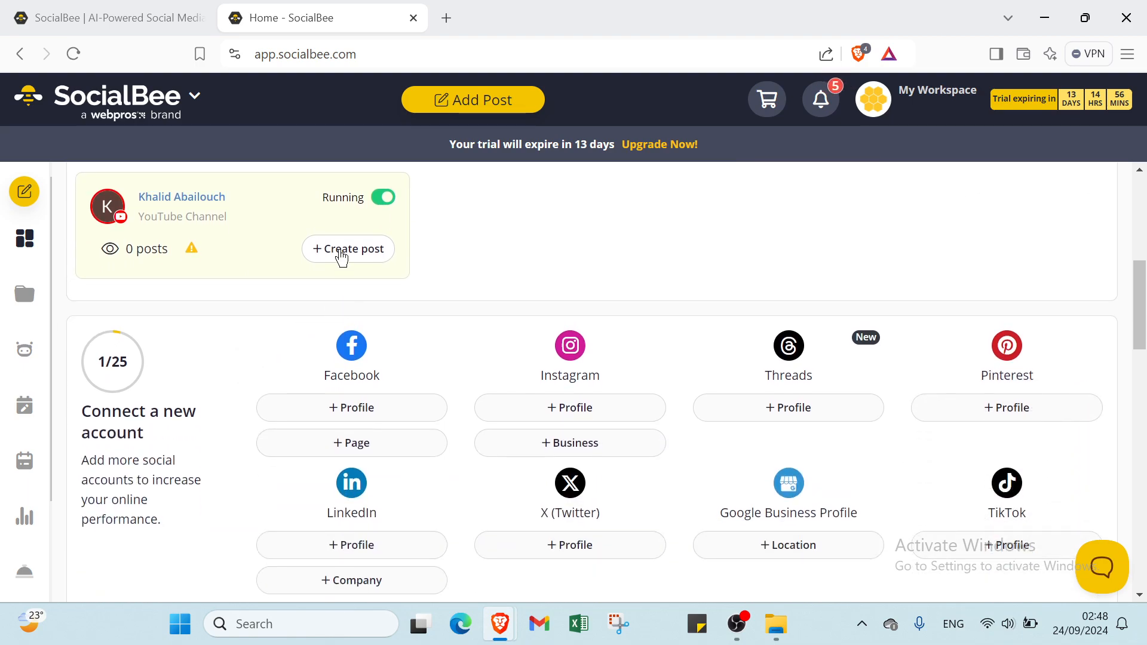
pyautogui.click(341, 252)
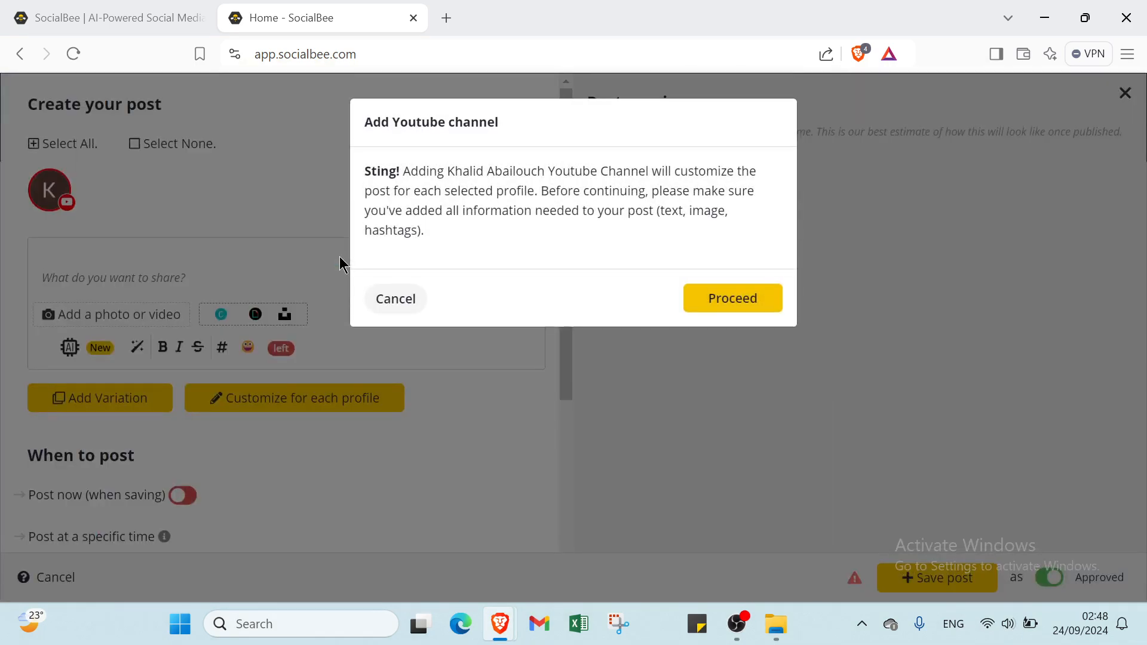
pyautogui.click(396, 299)
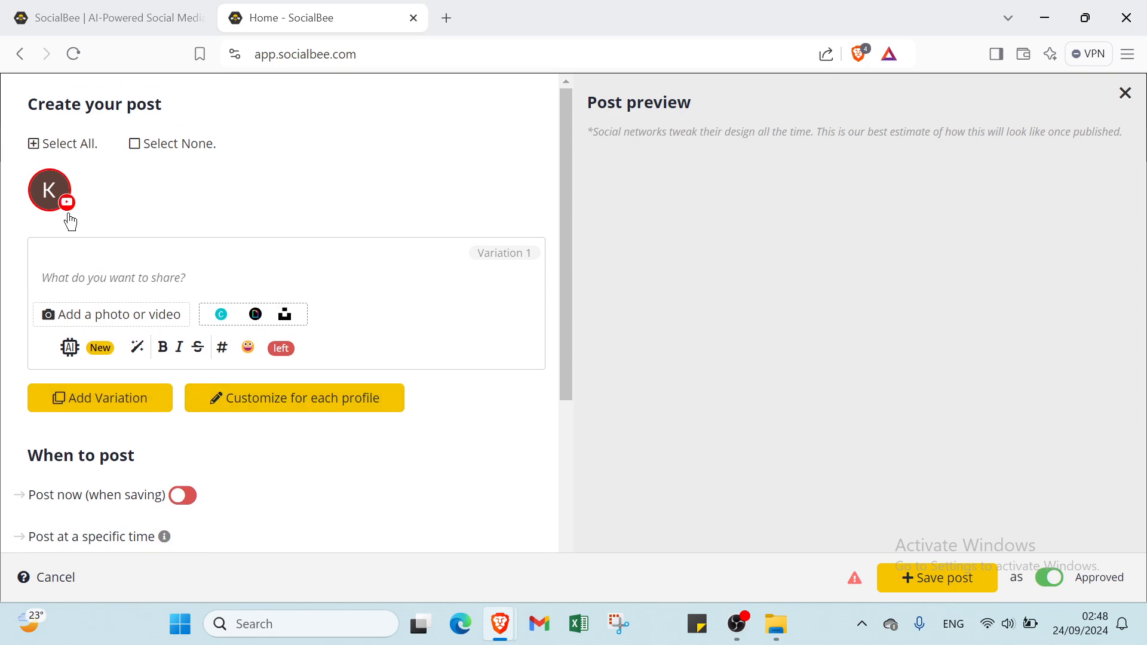
# - Deselect all profiles for the post and try to add a variation
pyautogui.click(147, 153)
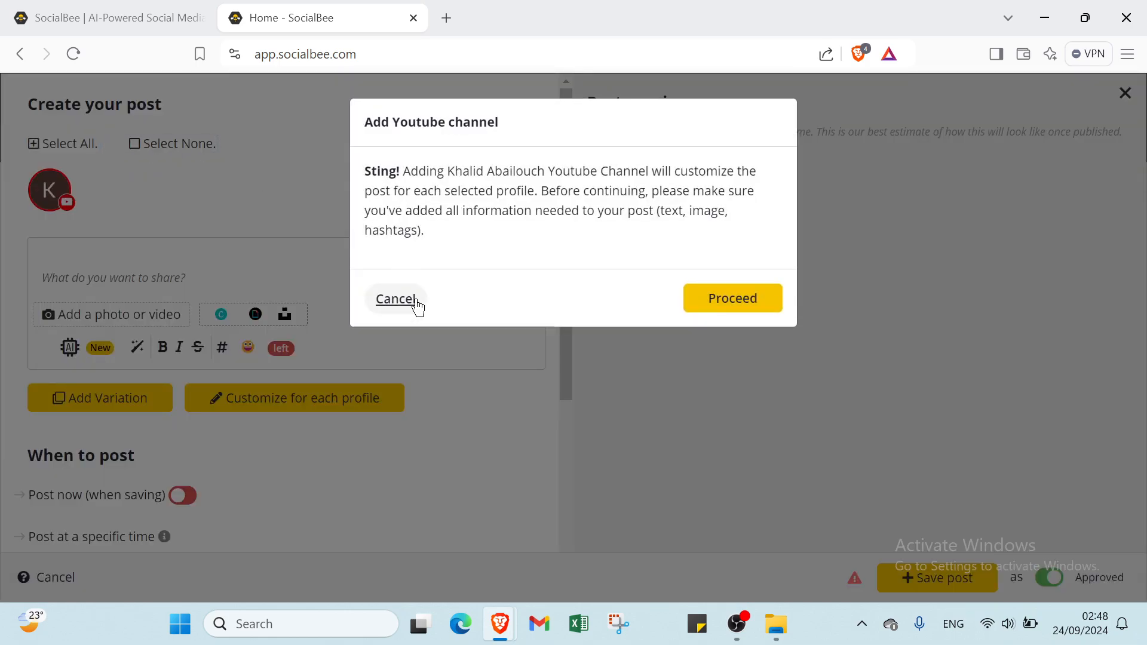
pyautogui.click(731, 309)
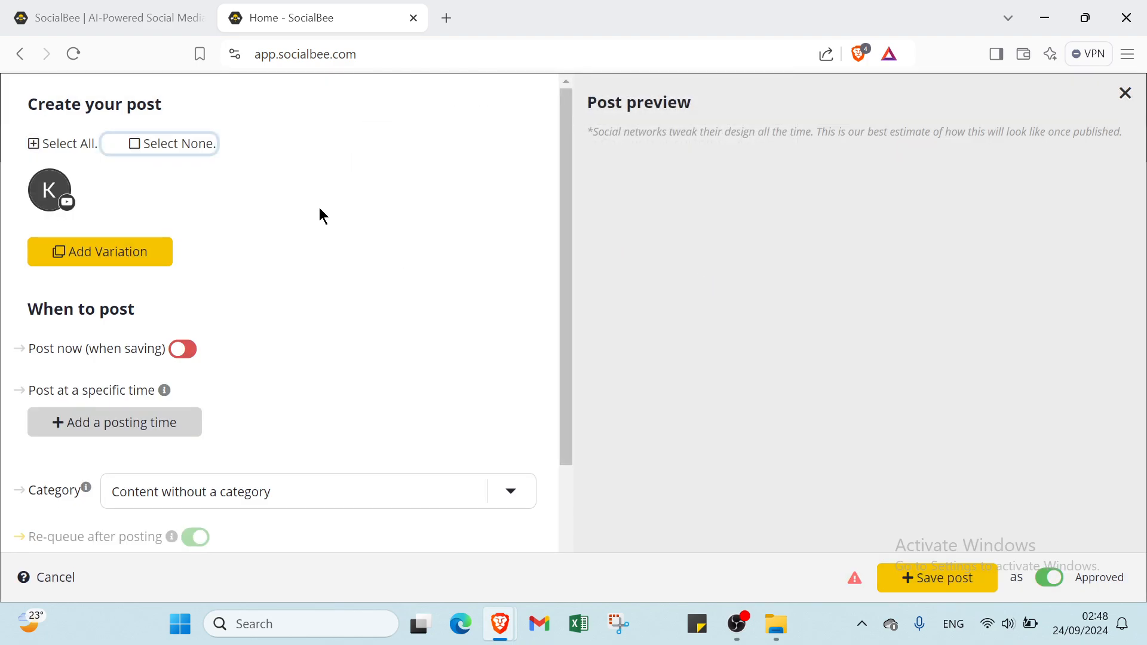
pyautogui.click(148, 251)
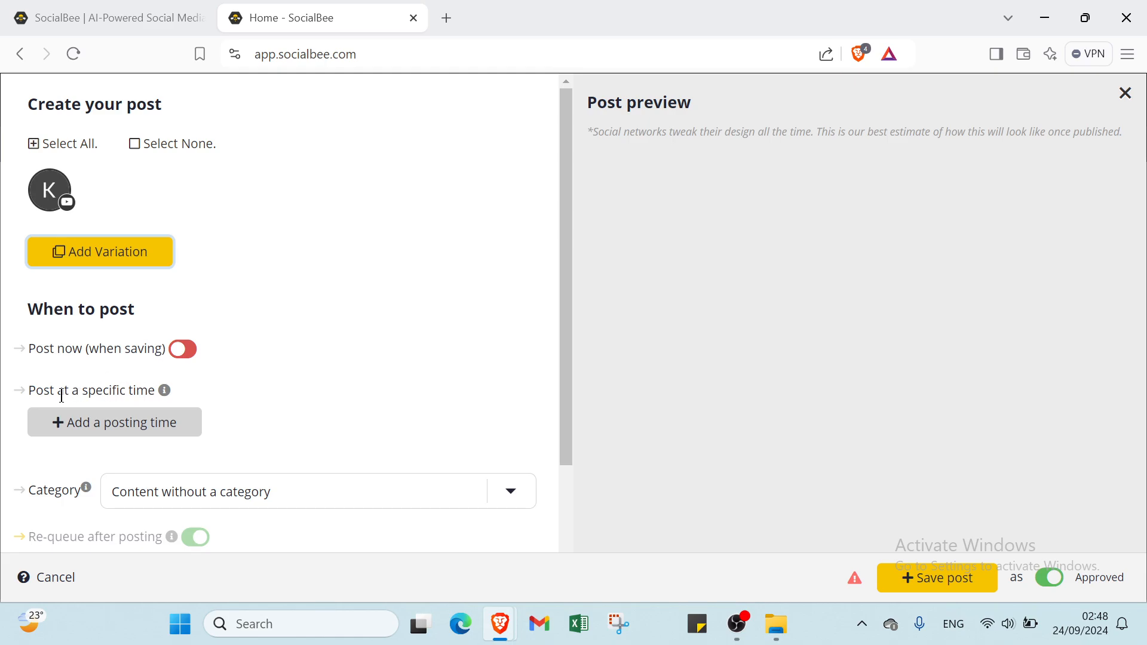
# - Turn on posting when saving and choose 25 September 2024 as the date for a specific posting time
pyautogui.click(182, 348)
pyautogui.click(128, 421)
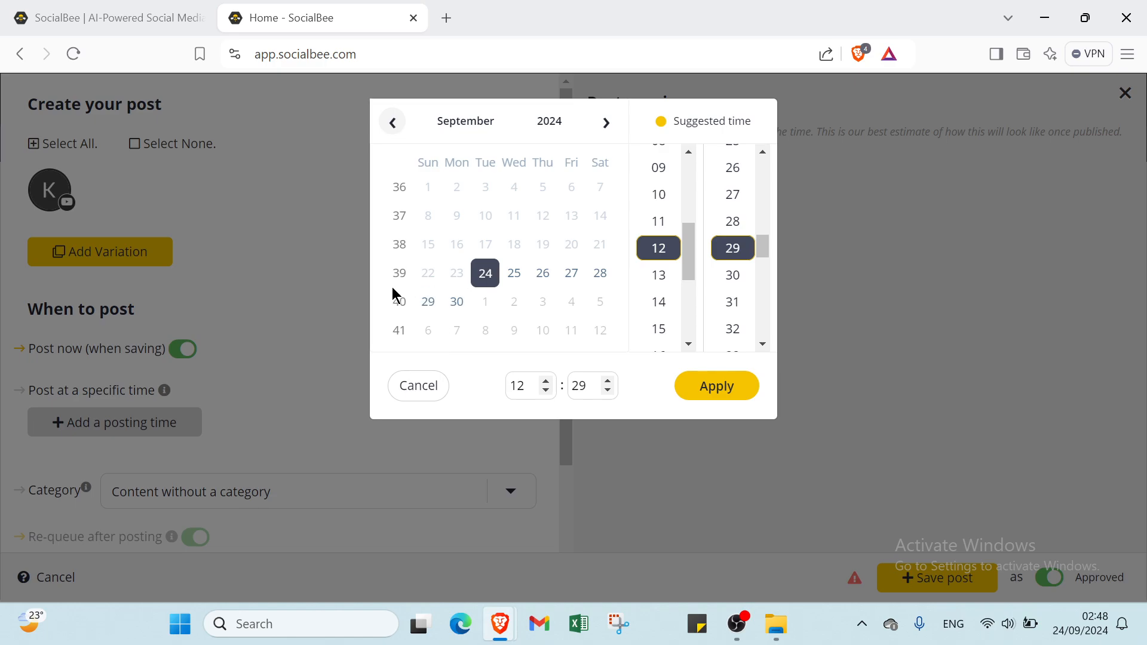
pyautogui.click(506, 285)
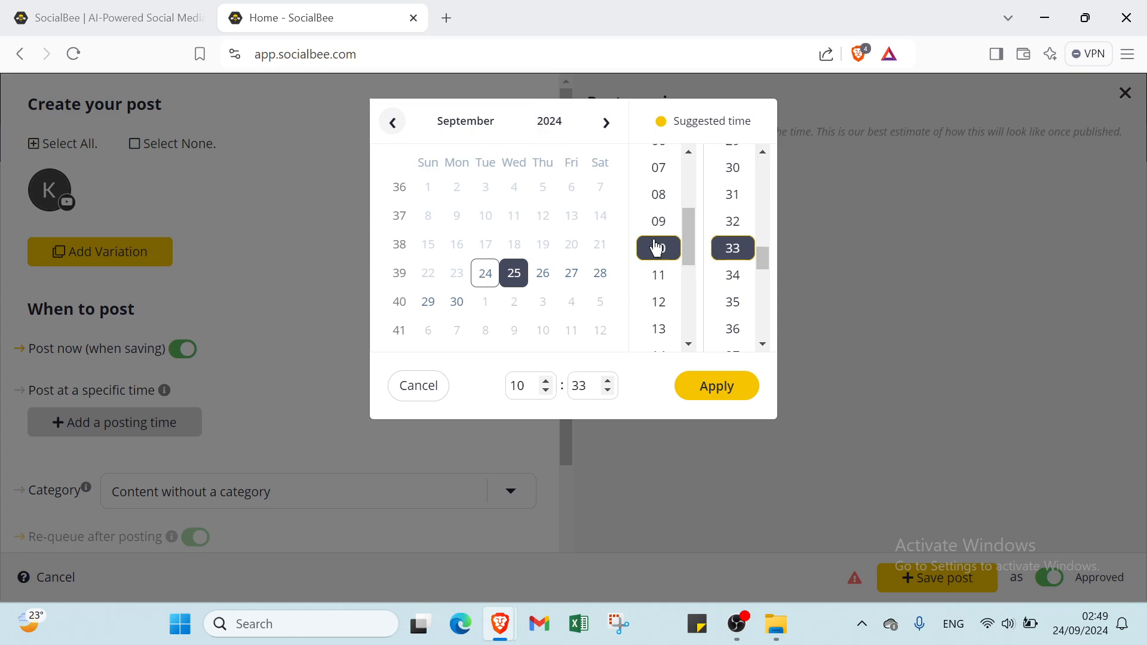
pyautogui.click(658, 280)
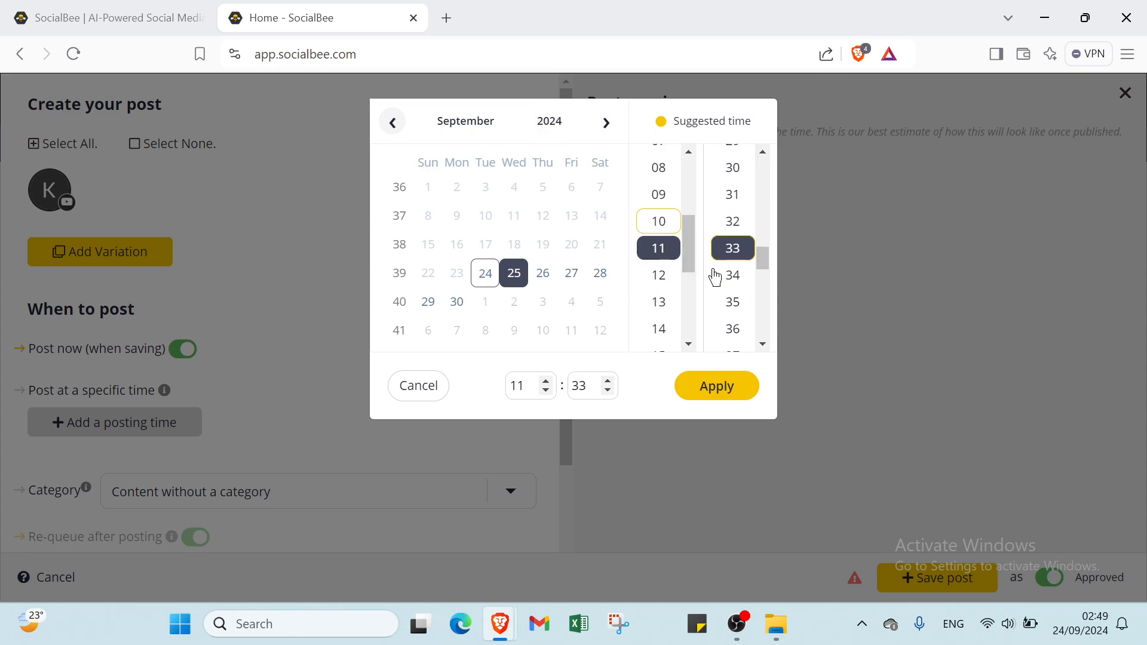
pyautogui.click(733, 286)
pyautogui.click(735, 304)
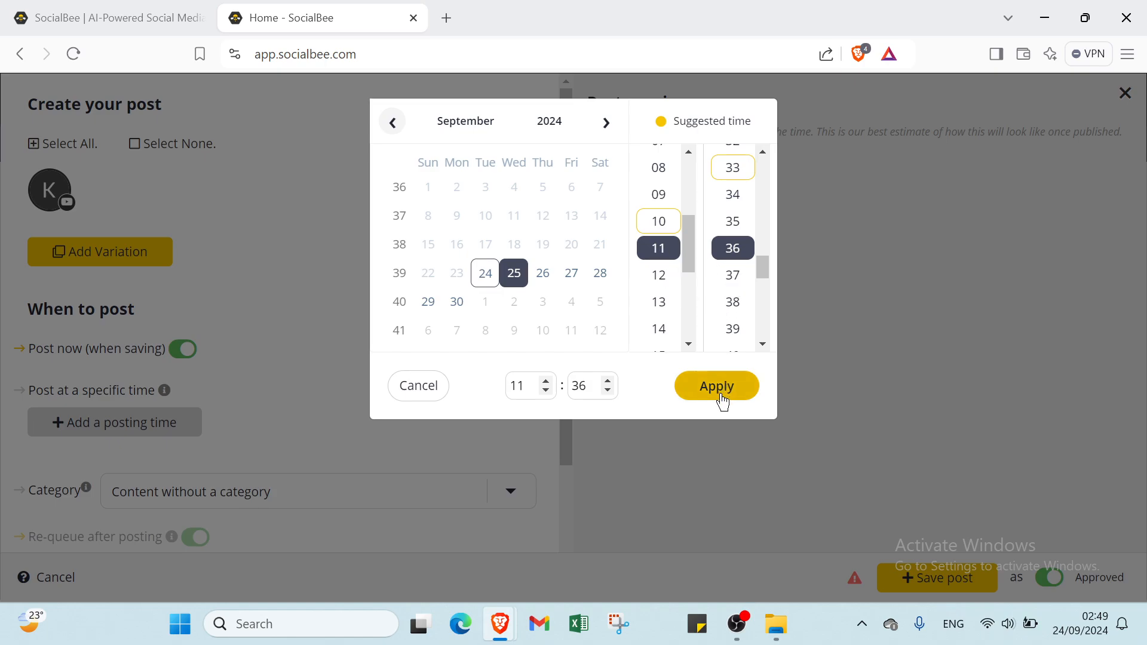
# - Set the posting time to 10:00 and apply it to the post
pyautogui.click(662, 221)
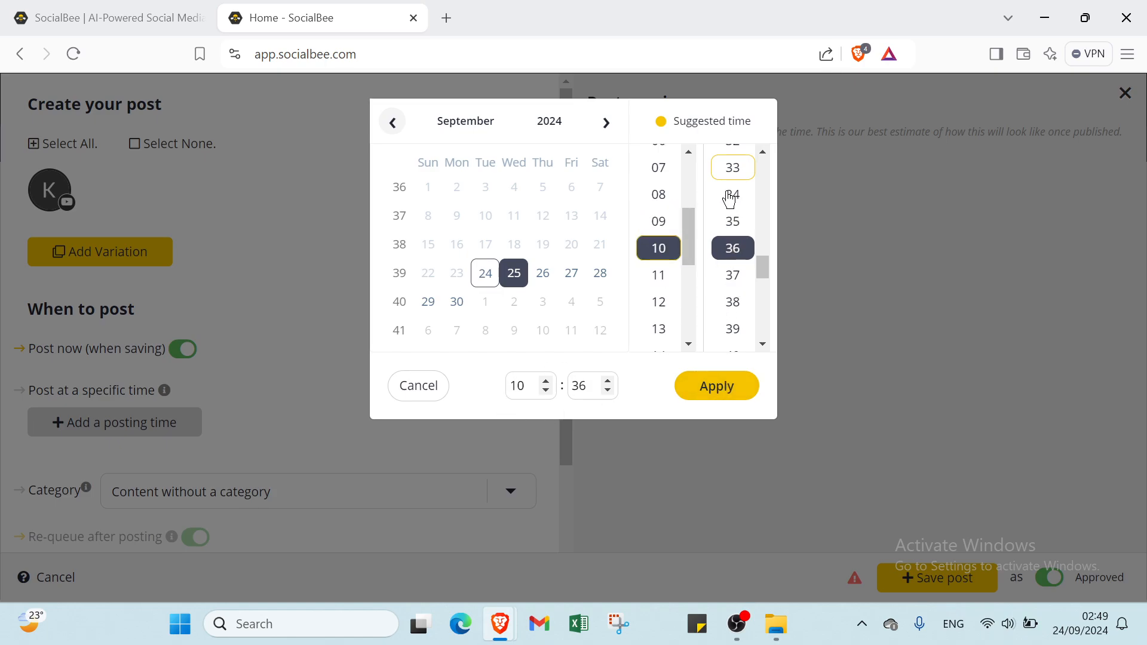
pyautogui.scroll(10, 727, 197)
pyautogui.scroll(3, 728, 202)
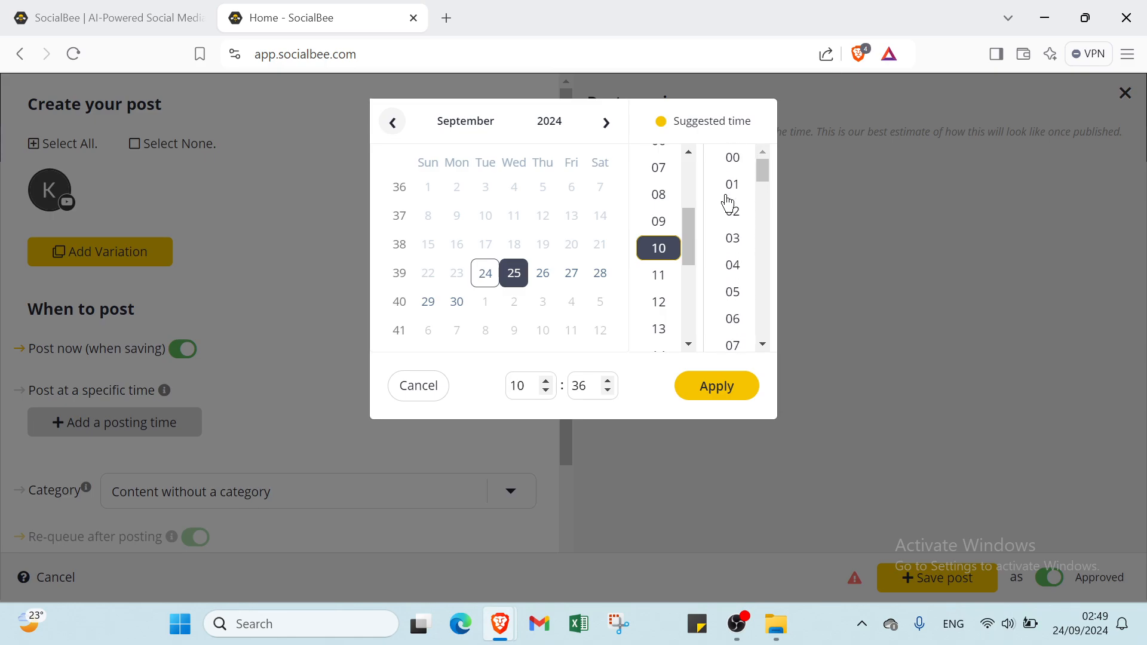
pyautogui.click(733, 156)
pyautogui.click(716, 386)
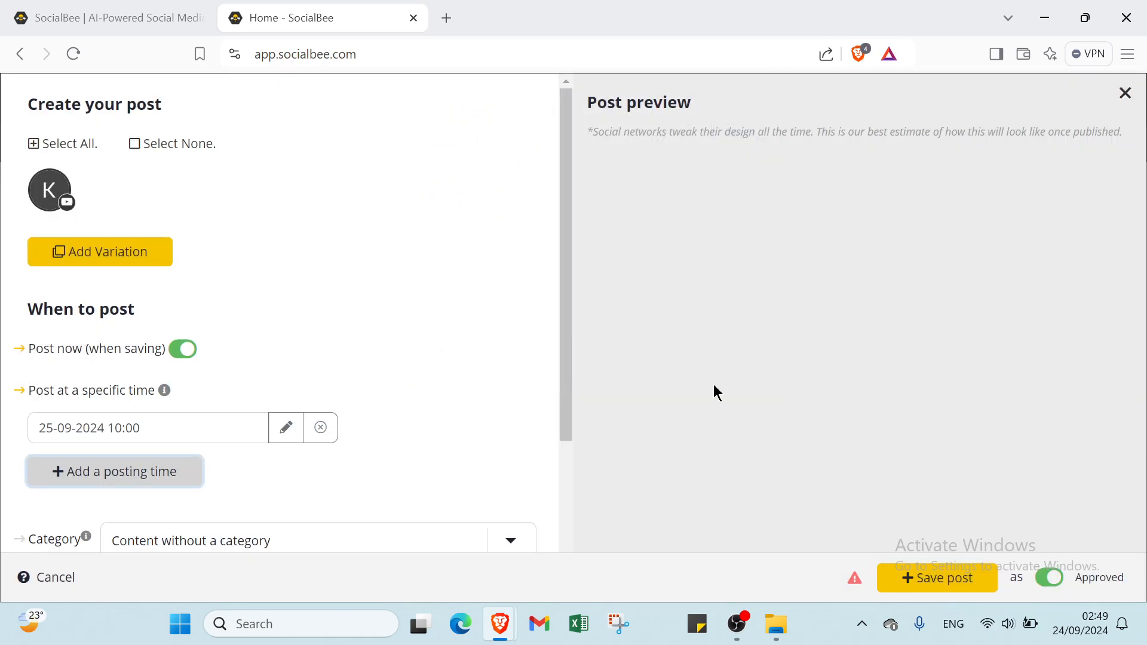
# - Assign the post to the Promotional category, add it to the bottom of the queue, and enable re-queueing after posting
pyautogui.scroll(-4, 279, 438)
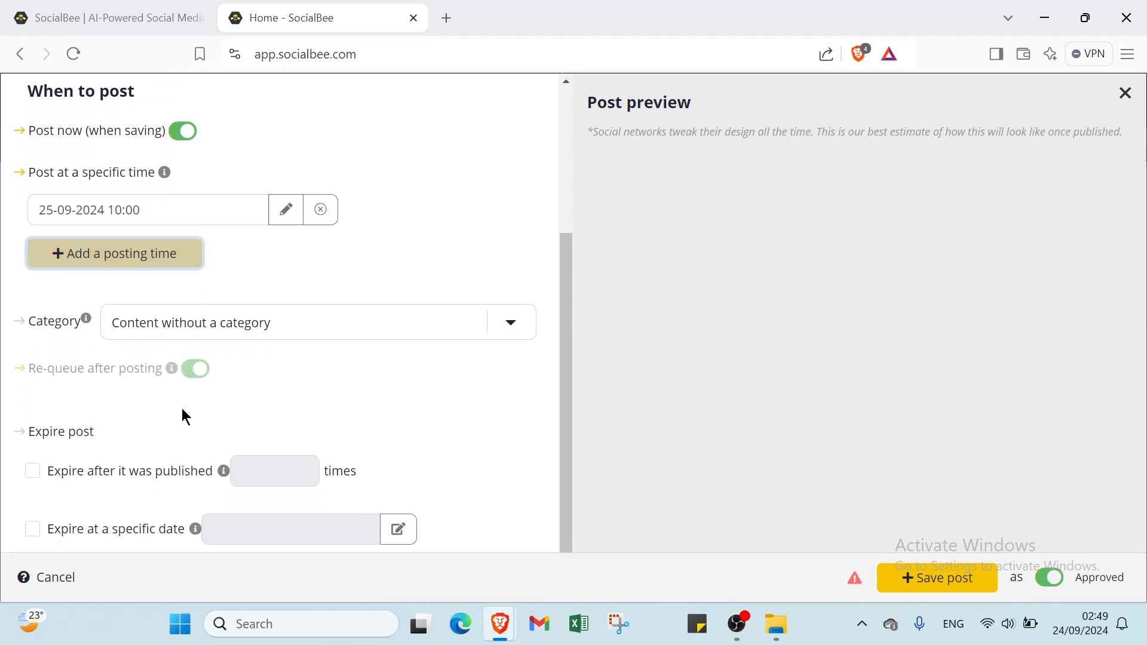
pyautogui.click(156, 323)
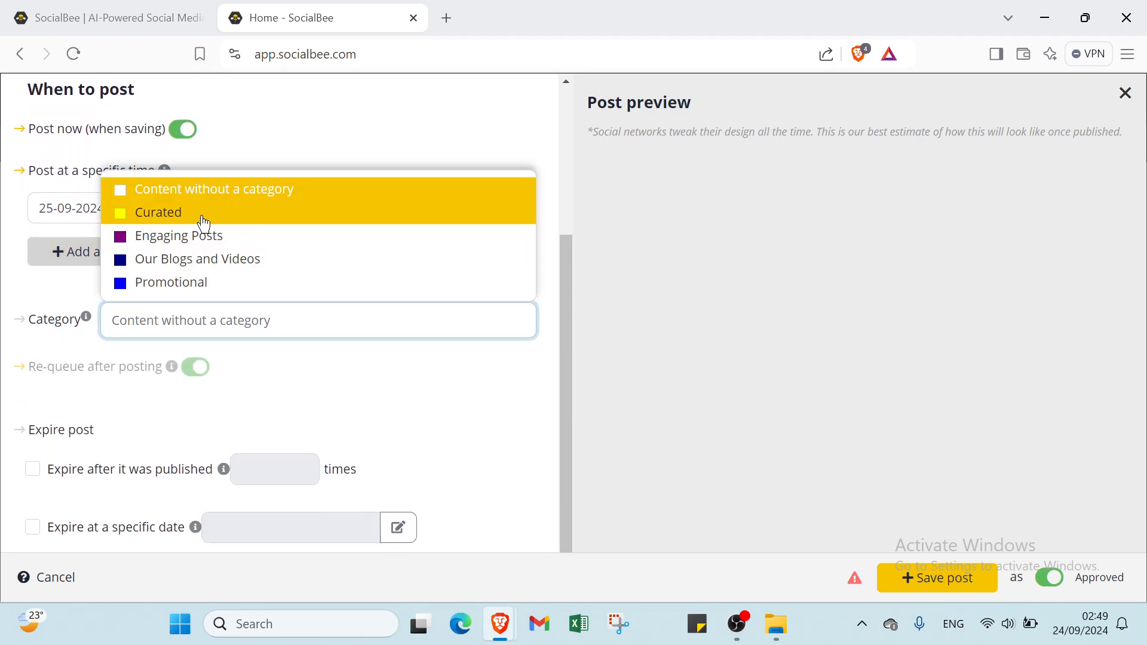
pyautogui.click(217, 282)
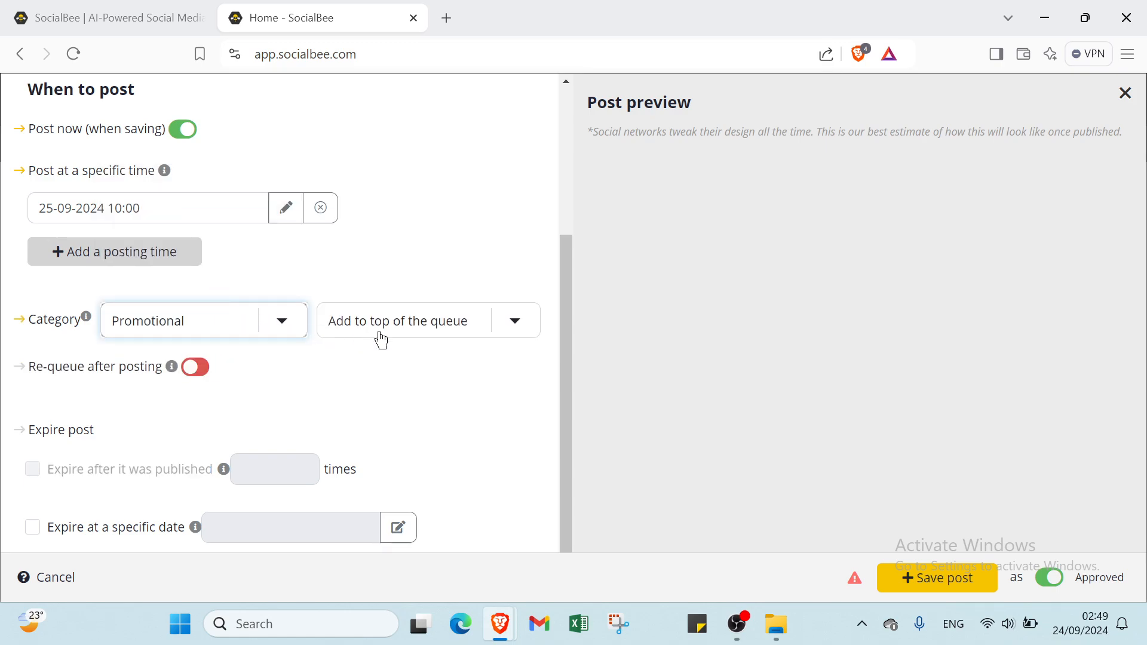
pyautogui.click(429, 331)
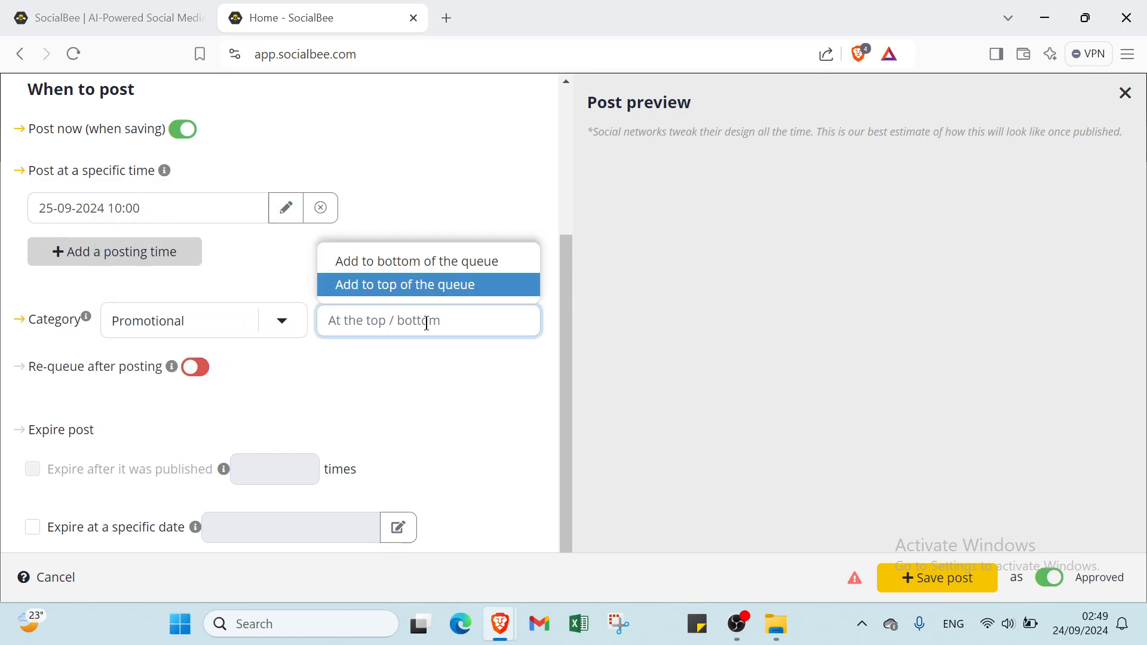
pyautogui.click(394, 263)
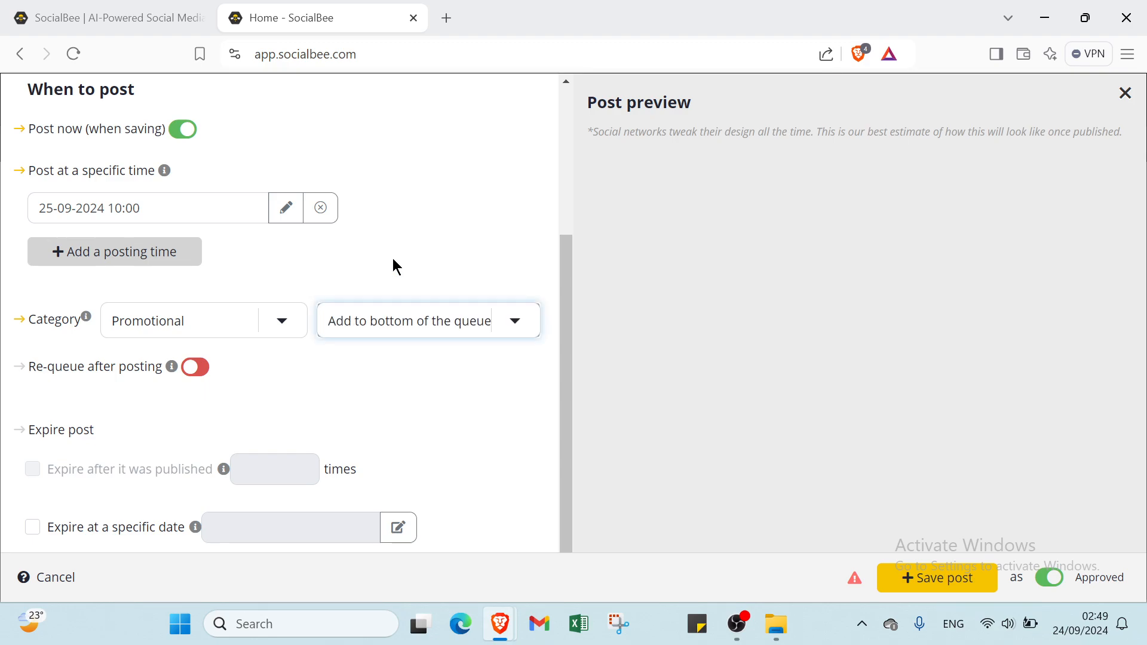
pyautogui.click(197, 371)
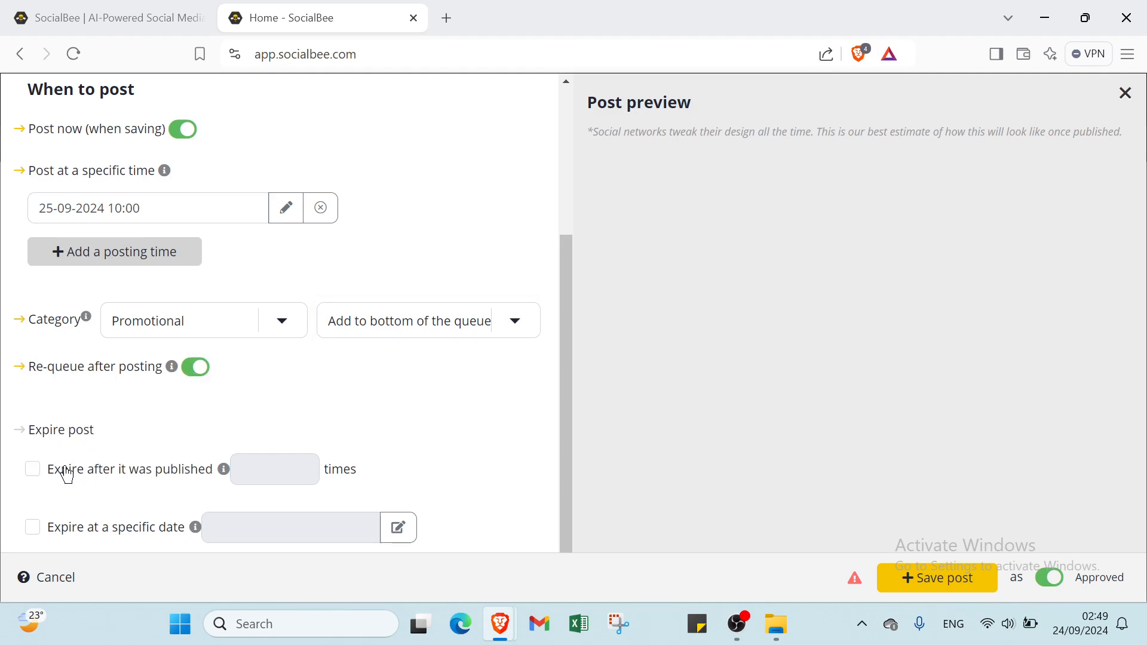
# - Enable expiry after a number of publications and set the count to -19 times
pyautogui.click(27, 472)
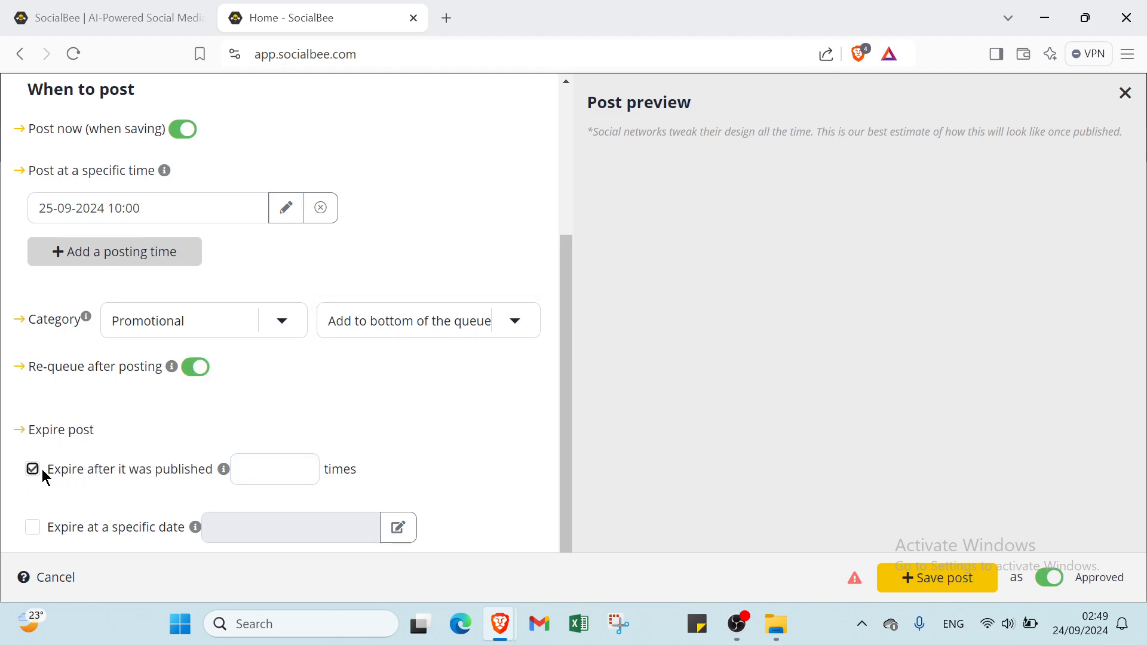
pyautogui.click(265, 469)
pyautogui.doubleClick(301, 476)
pyautogui.tripleClick(300, 476)
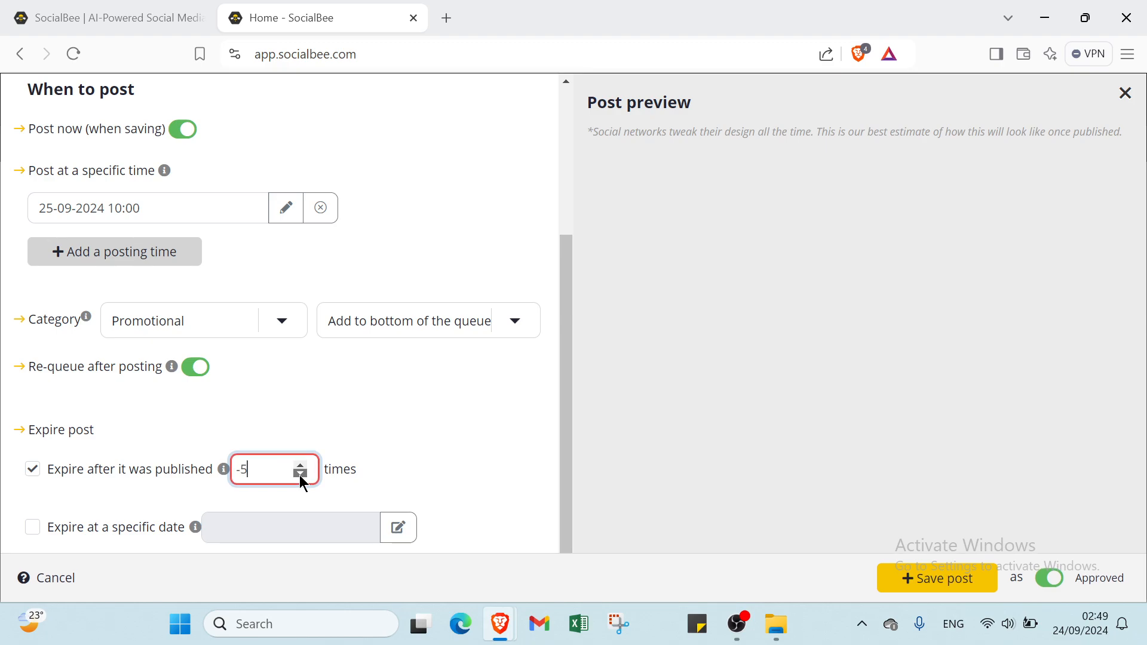
pyautogui.doubleClick(300, 476)
pyautogui.tripleClick(301, 476)
pyautogui.tripleClick(300, 477)
pyautogui.doubleClick(301, 476)
pyautogui.doubleClick(301, 477)
# - Enable expiry of the post at a specific date and choose 25 September 2024 as the expiry date
pyautogui.click(46, 531)
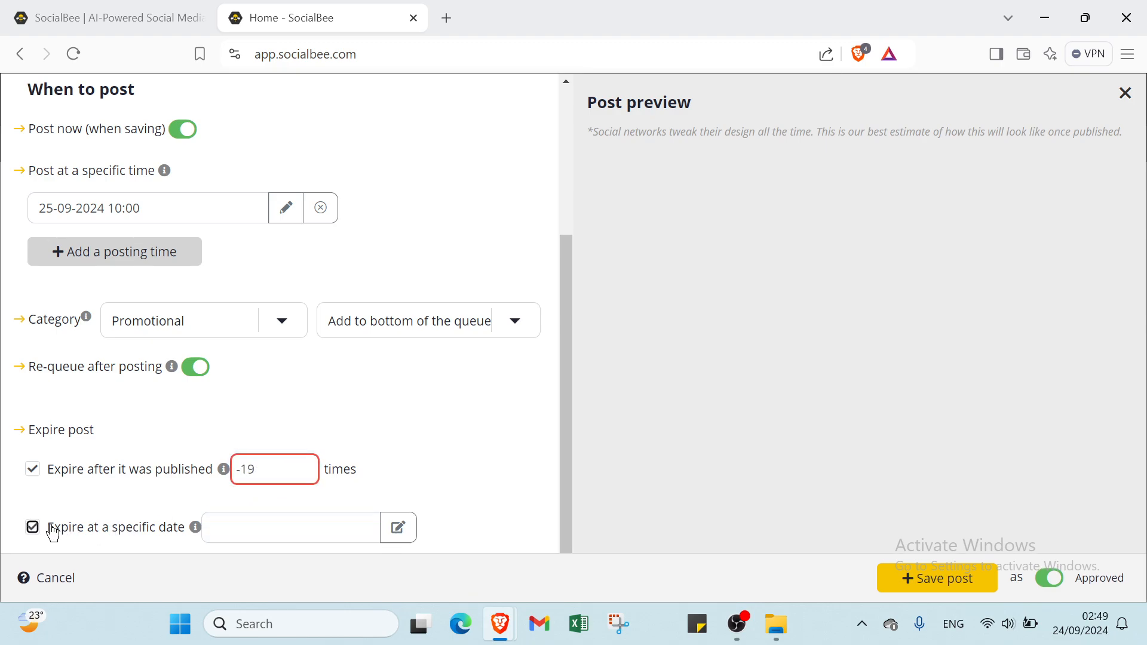
pyautogui.click(260, 529)
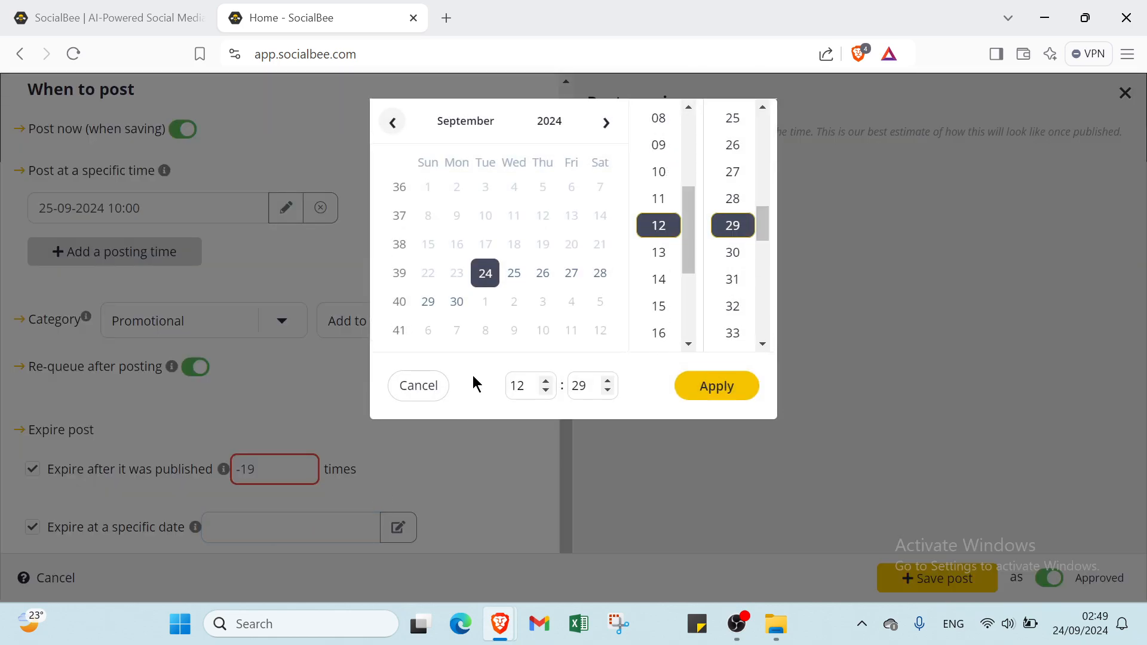
pyautogui.click(514, 276)
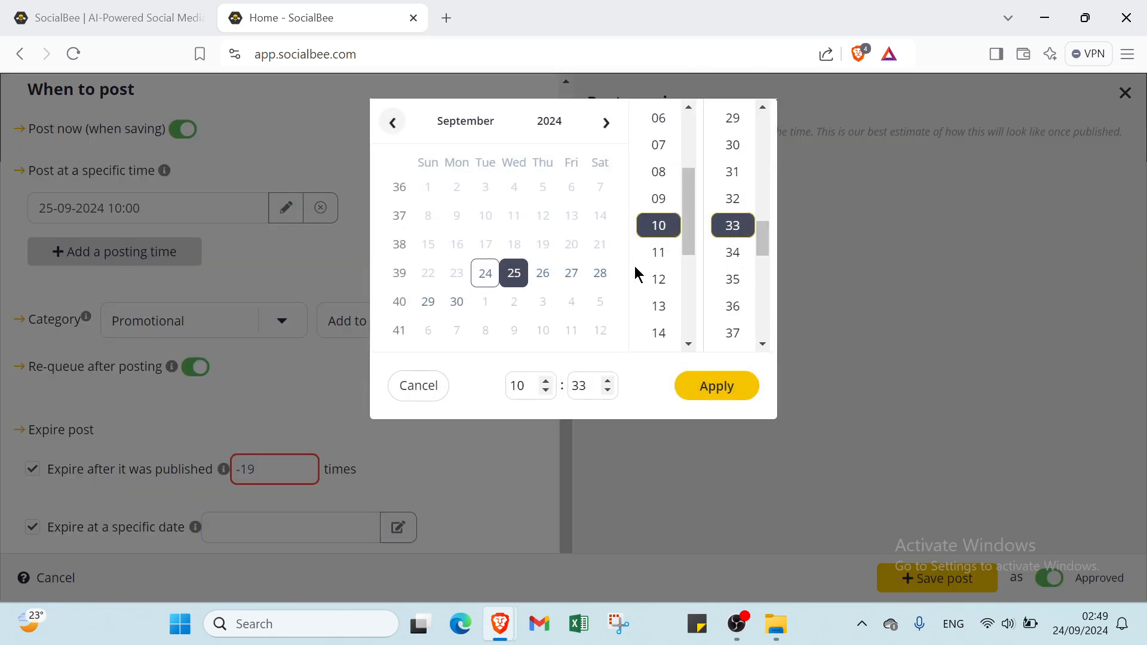
# - Set the expiry time to 11:00 and apply it to the post
pyautogui.click(660, 254)
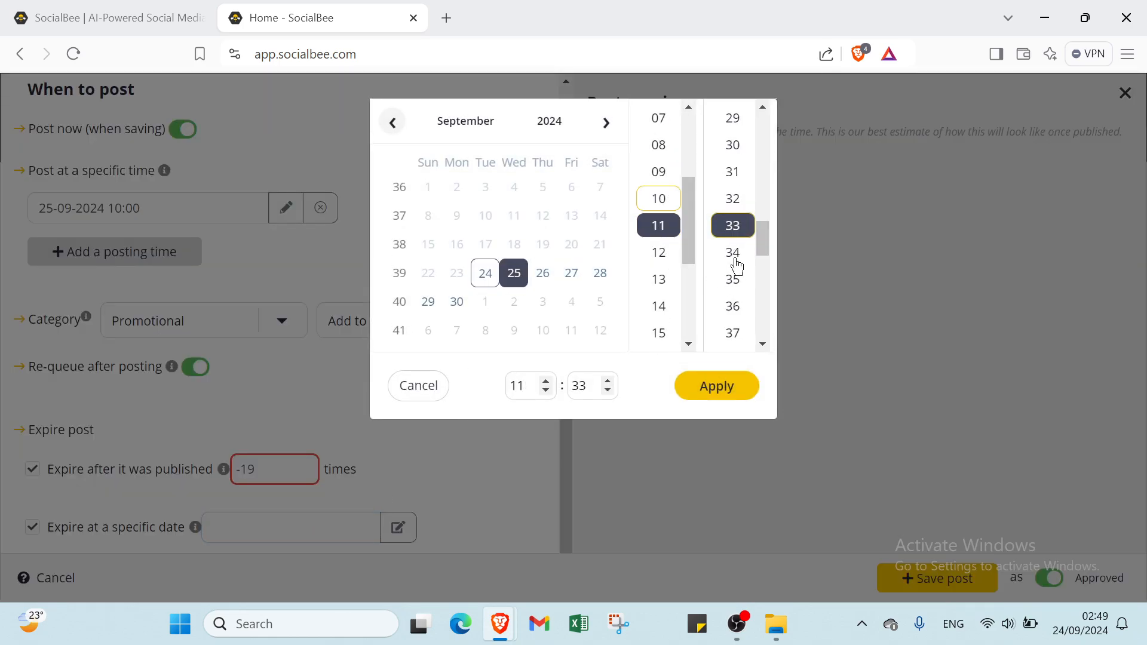
pyautogui.scroll(3, 725, 216)
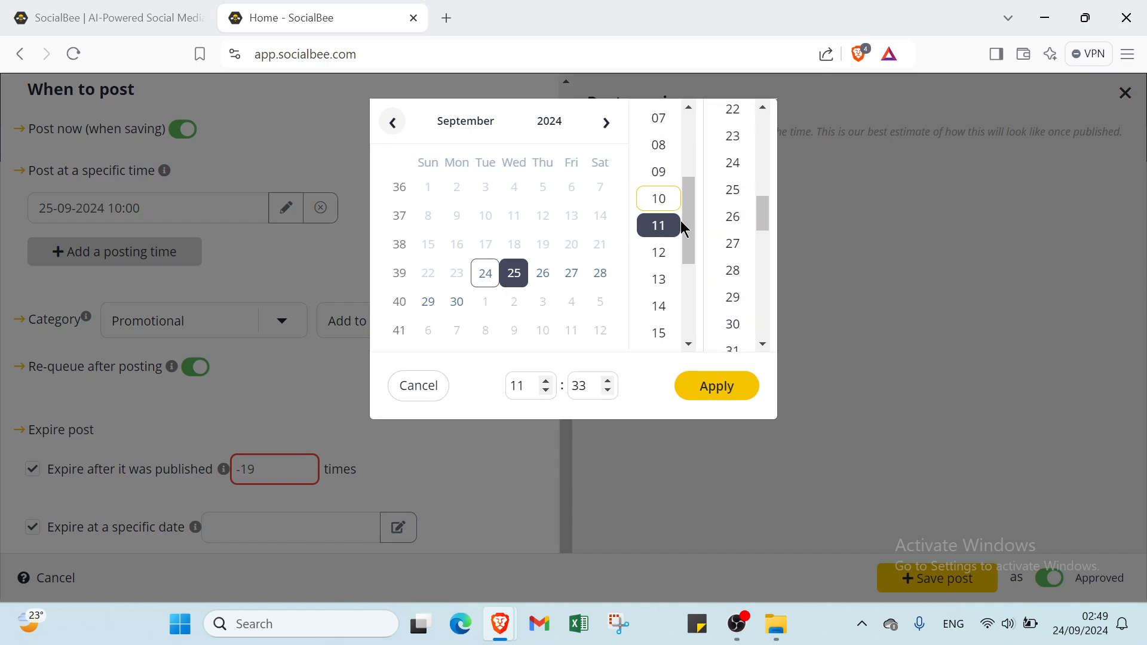
pyautogui.scroll(9, 715, 202)
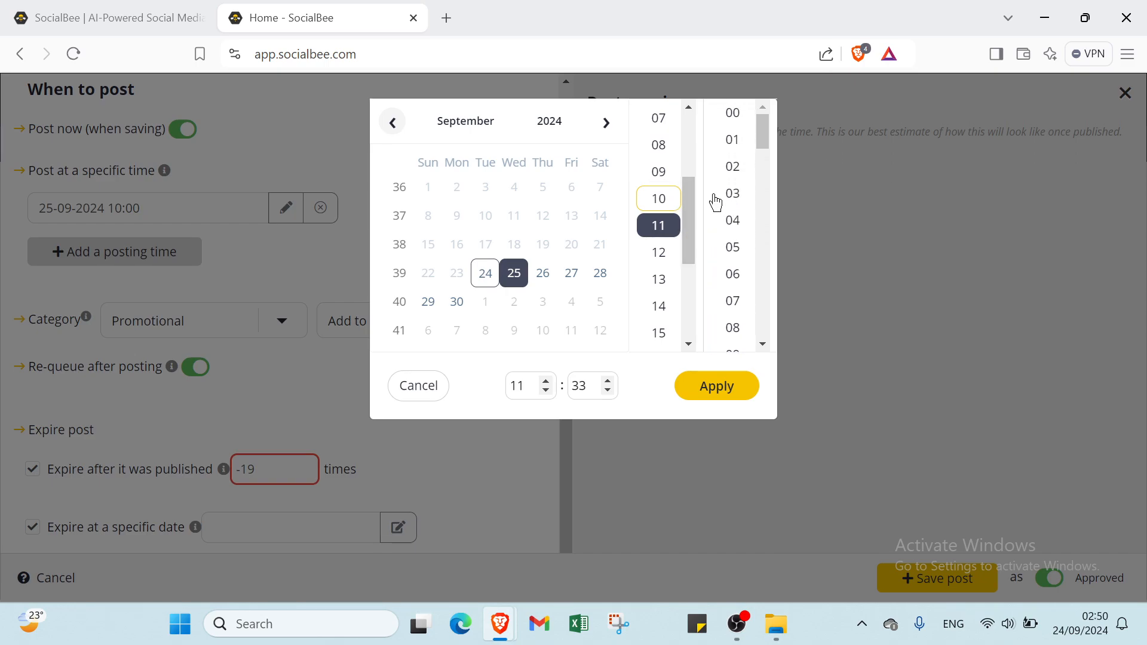
pyautogui.click(733, 119)
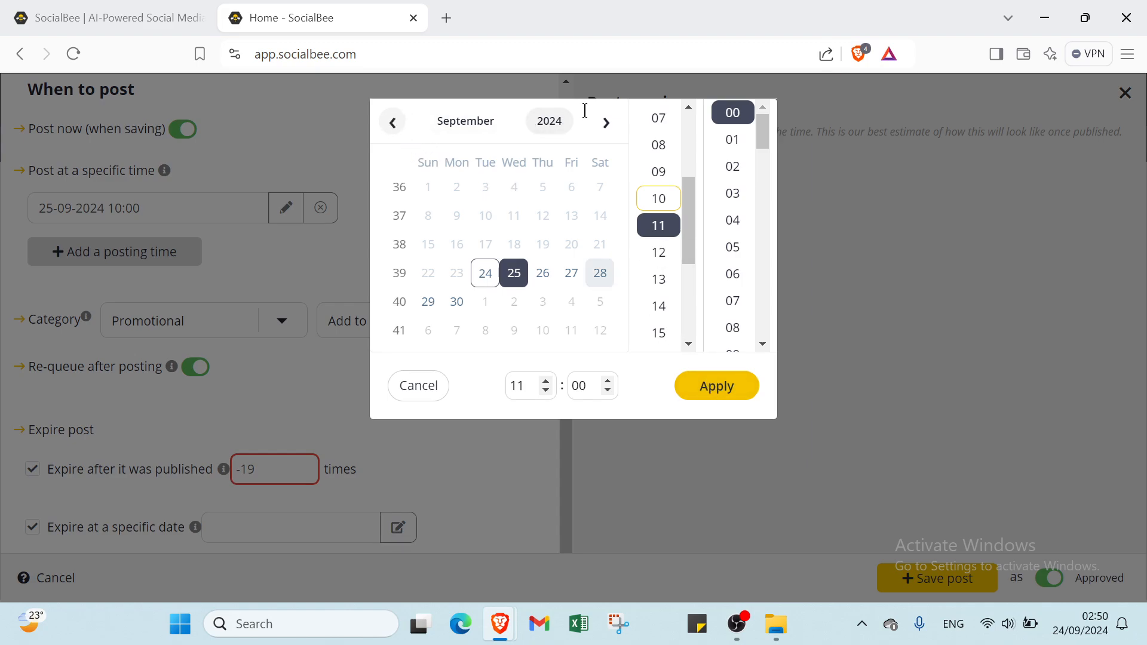
pyautogui.click(604, 133)
pyautogui.click(603, 133)
pyautogui.click(603, 132)
pyautogui.click(603, 133)
pyautogui.click(603, 133)
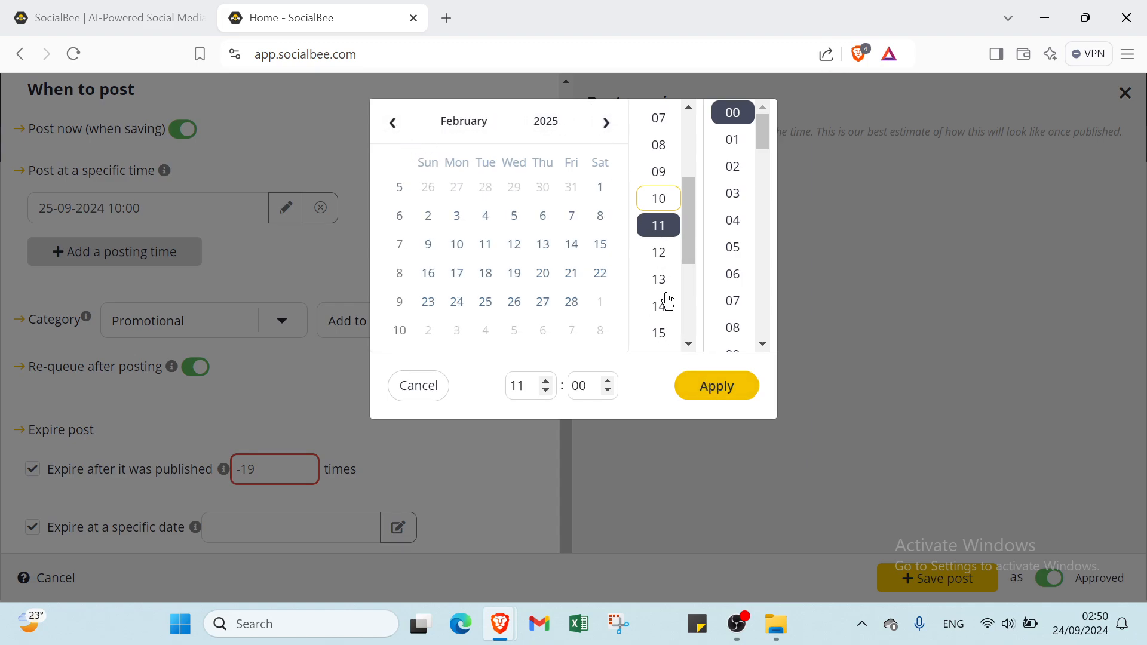
pyautogui.click(717, 382)
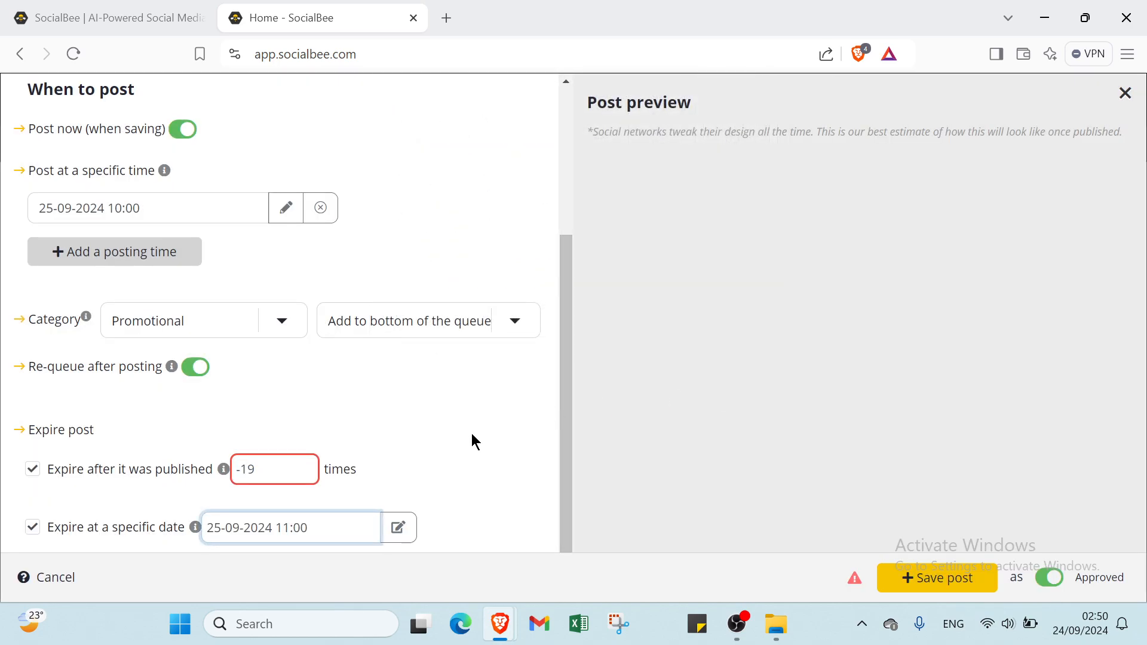
# - Try to save the post, check the validation feedback against its settings, and close the post editor
pyautogui.click(965, 579)
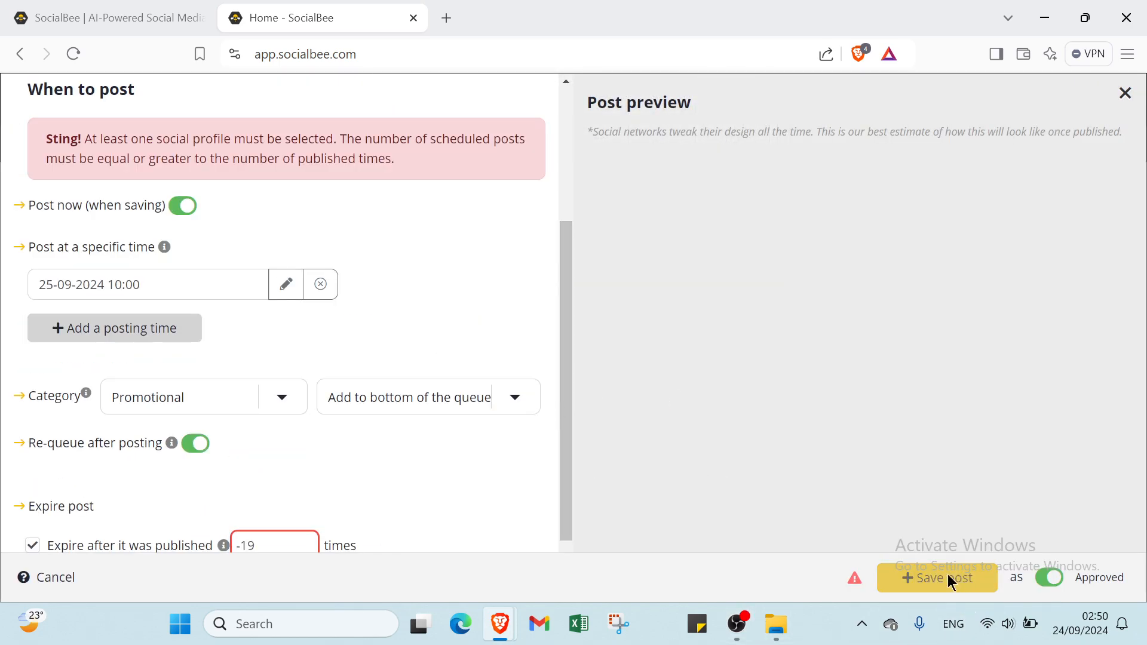
pyautogui.scroll(-1, 322, 425)
pyautogui.scroll(1, 342, 358)
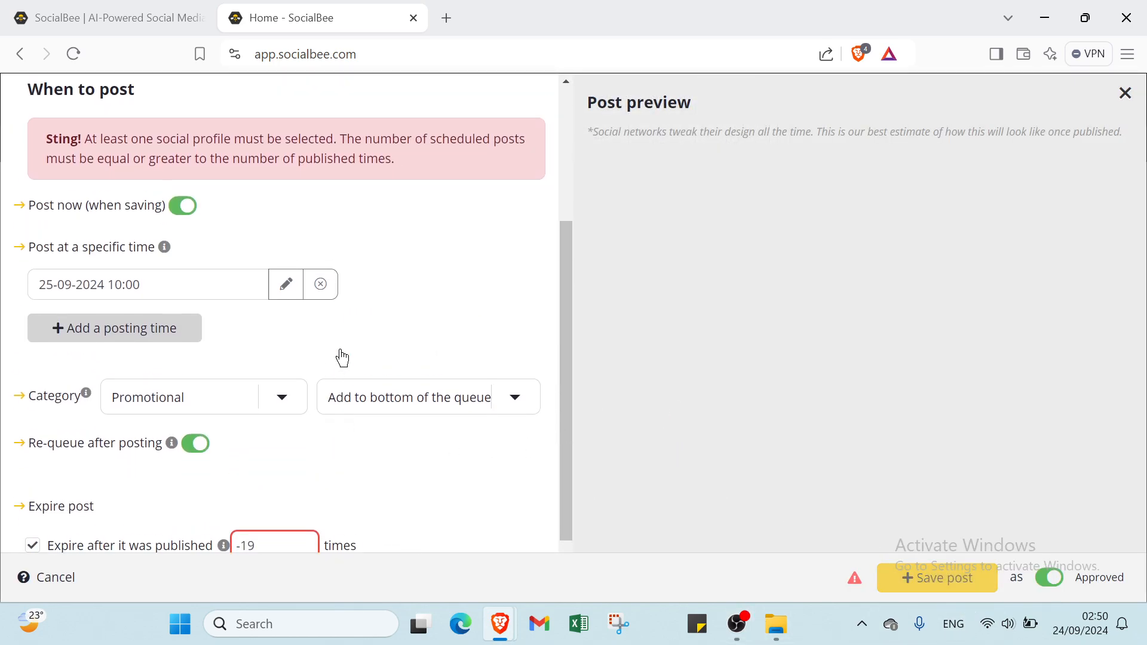
pyautogui.scroll(-1, 341, 356)
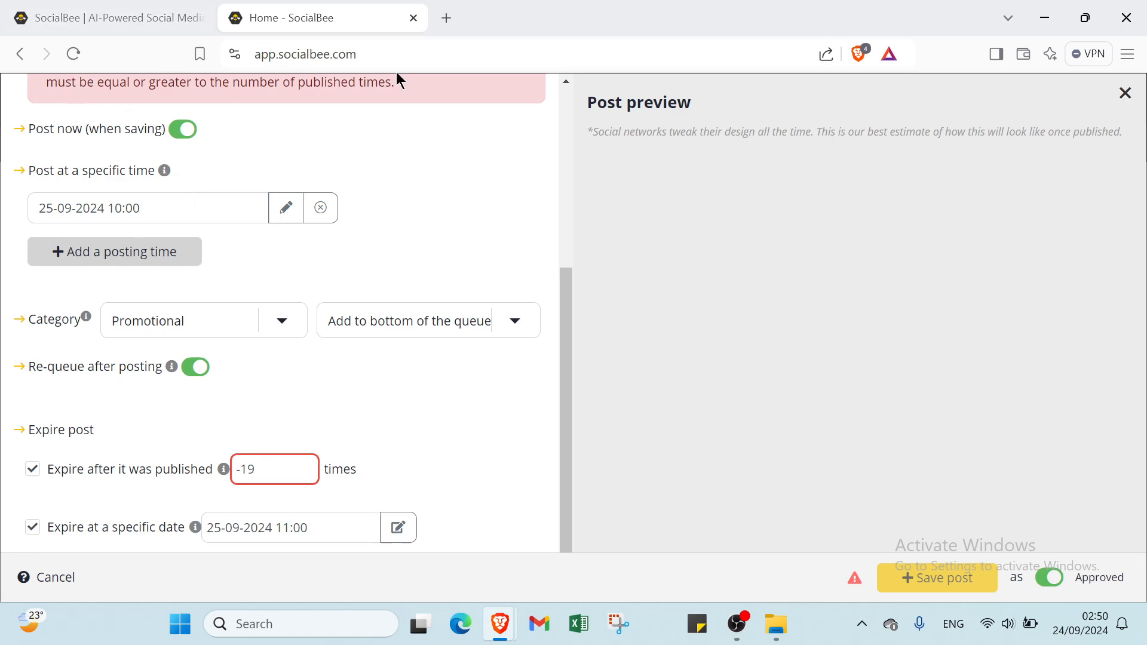
pyautogui.click(1125, 93)
# - Look through the home dashboard's connected accounts, connectable networks, Service Marketplace, SocialBee University, and Help & Resources sections
pyautogui.scroll(-4, 110, 384)
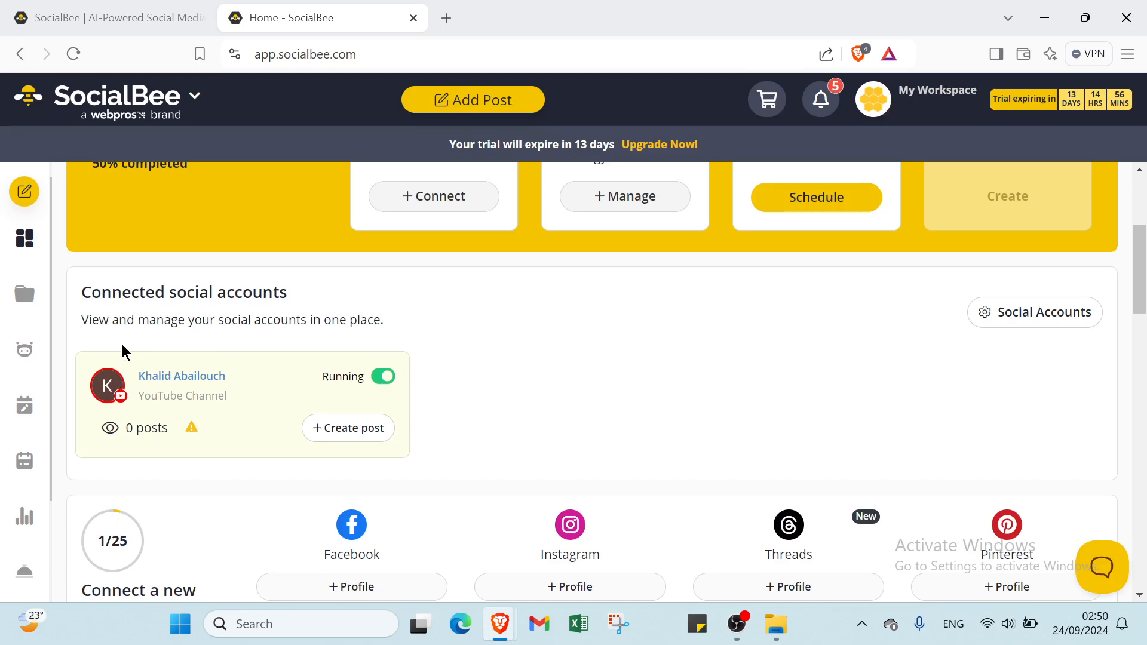
pyautogui.scroll(-4, 303, 339)
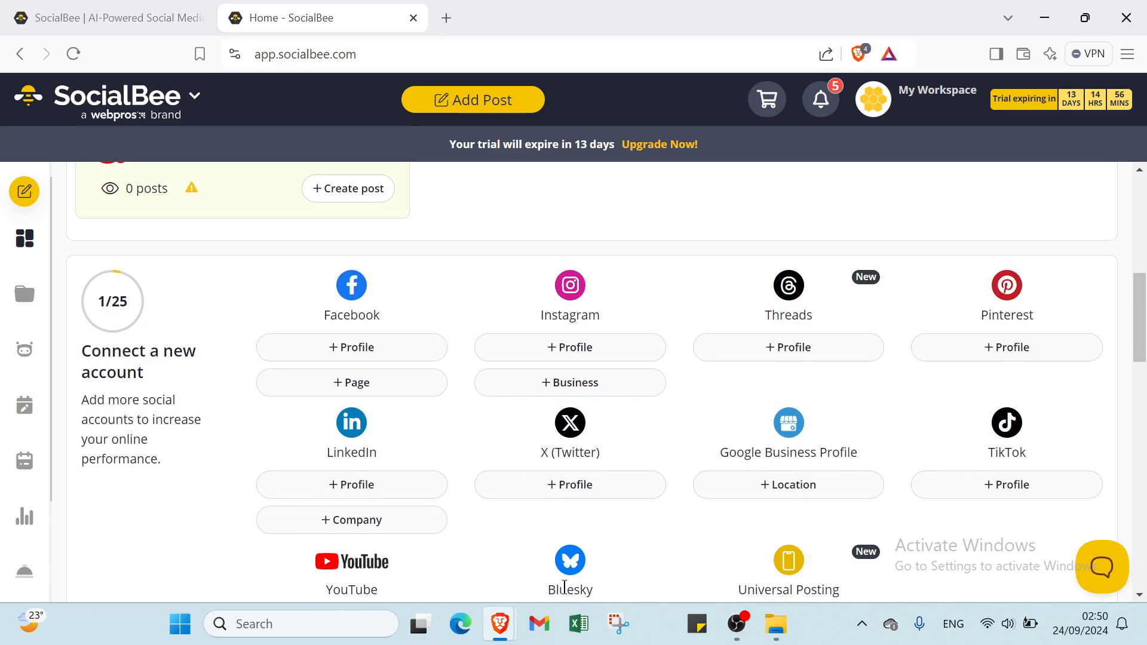
pyautogui.scroll(-2, 732, 559)
pyautogui.scroll(-4, 576, 479)
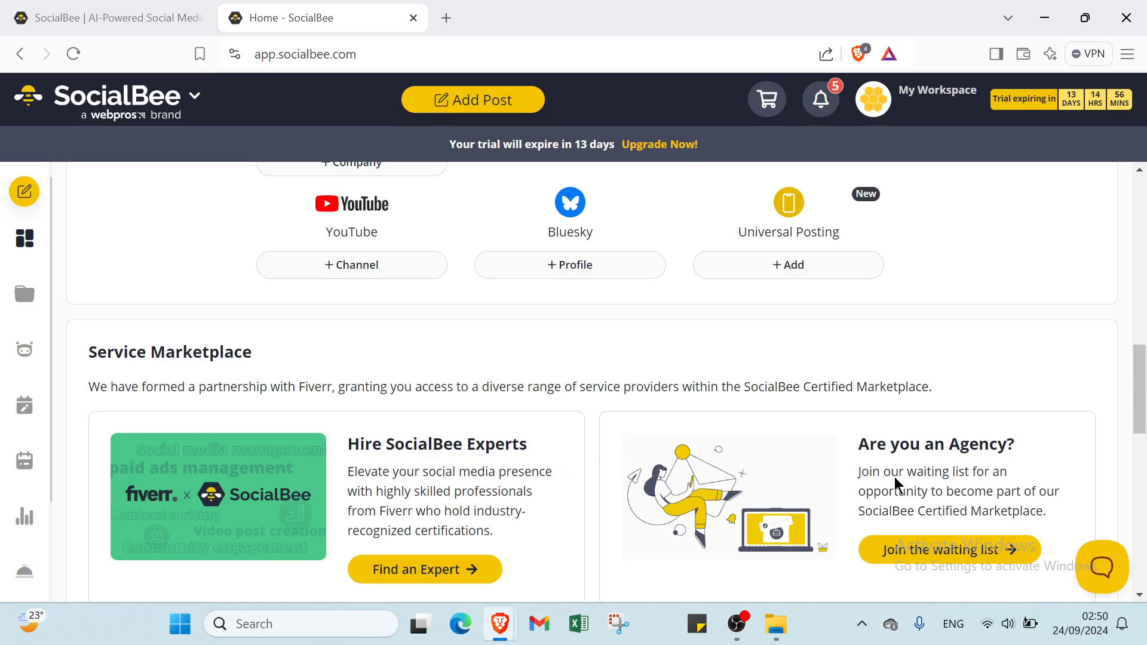
pyautogui.scroll(-7, 895, 477)
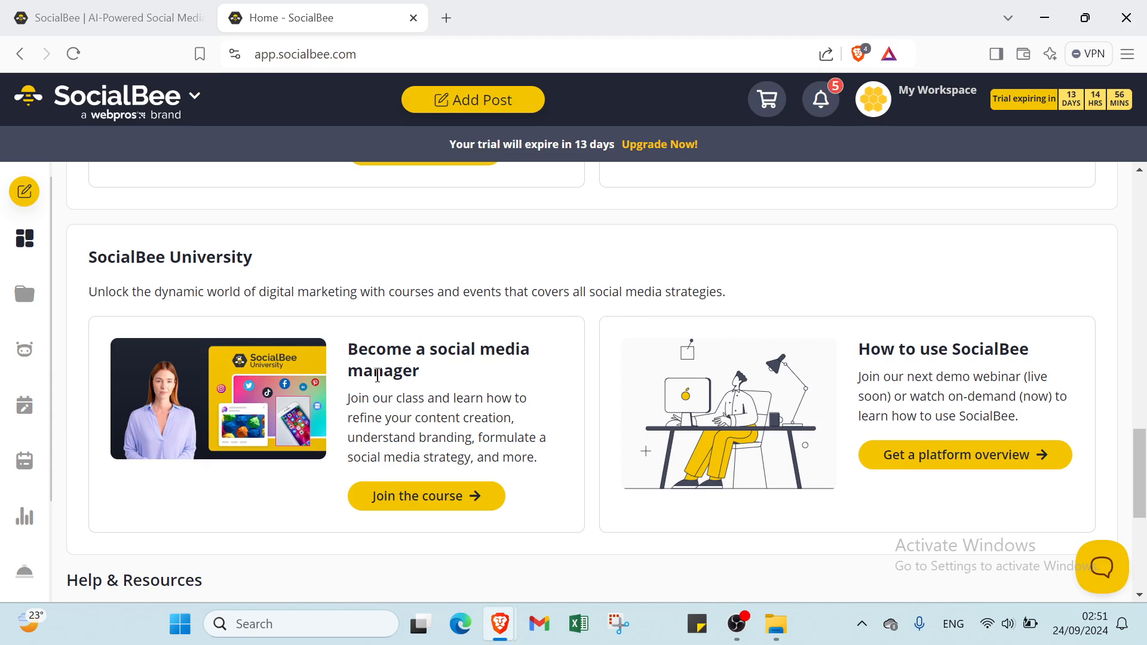
pyautogui.scroll(-6, 829, 386)
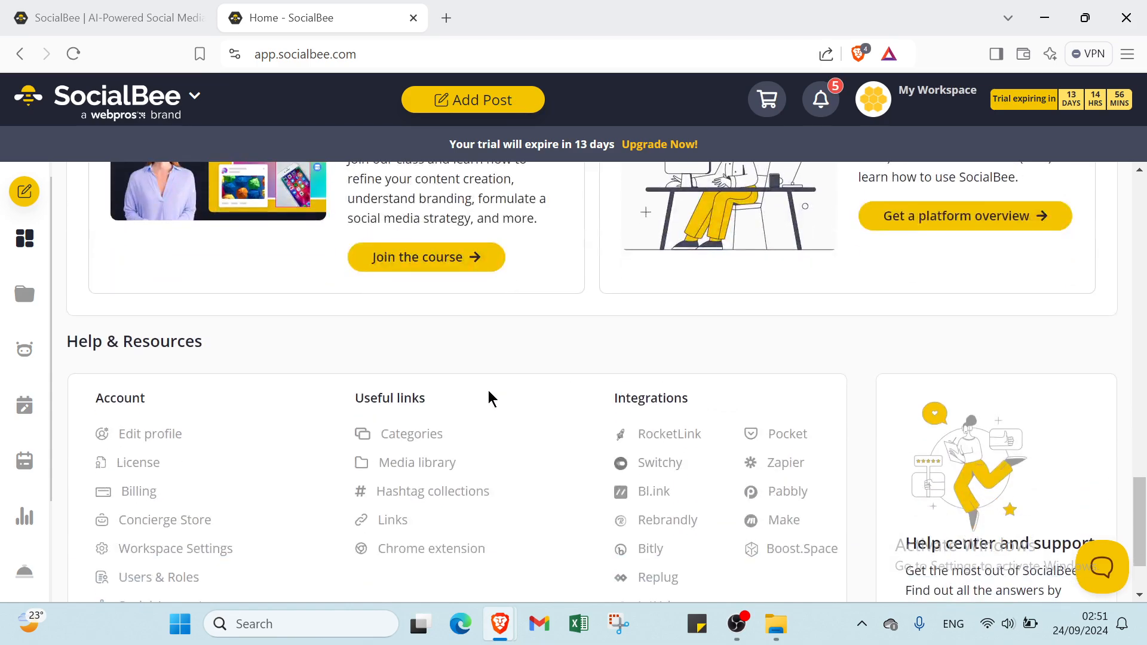
pyautogui.scroll(15, 369, 396)
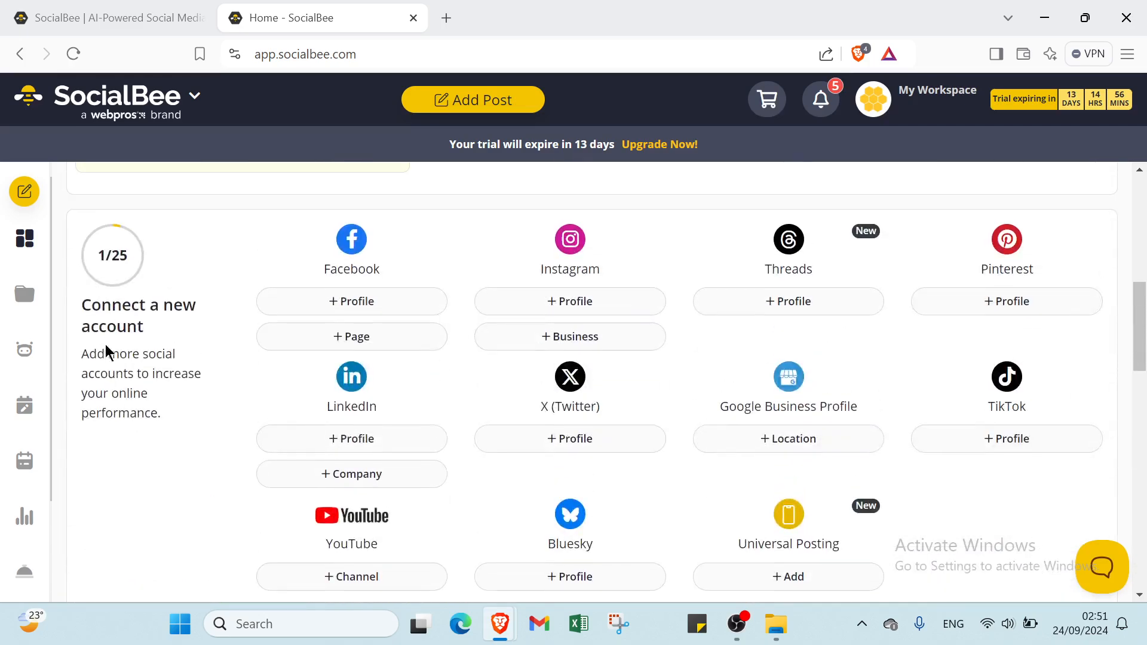
# - Open the content categories and examine the setup, default and URL settings for a new category without creating one
pyautogui.click(25, 294)
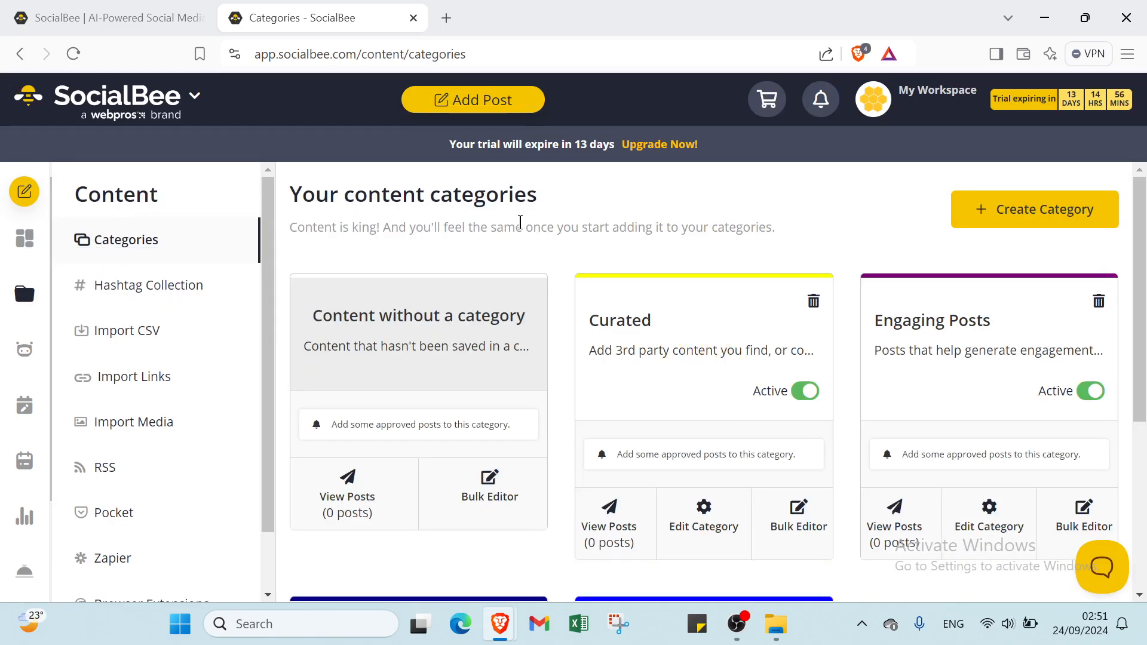
pyautogui.click(1024, 221)
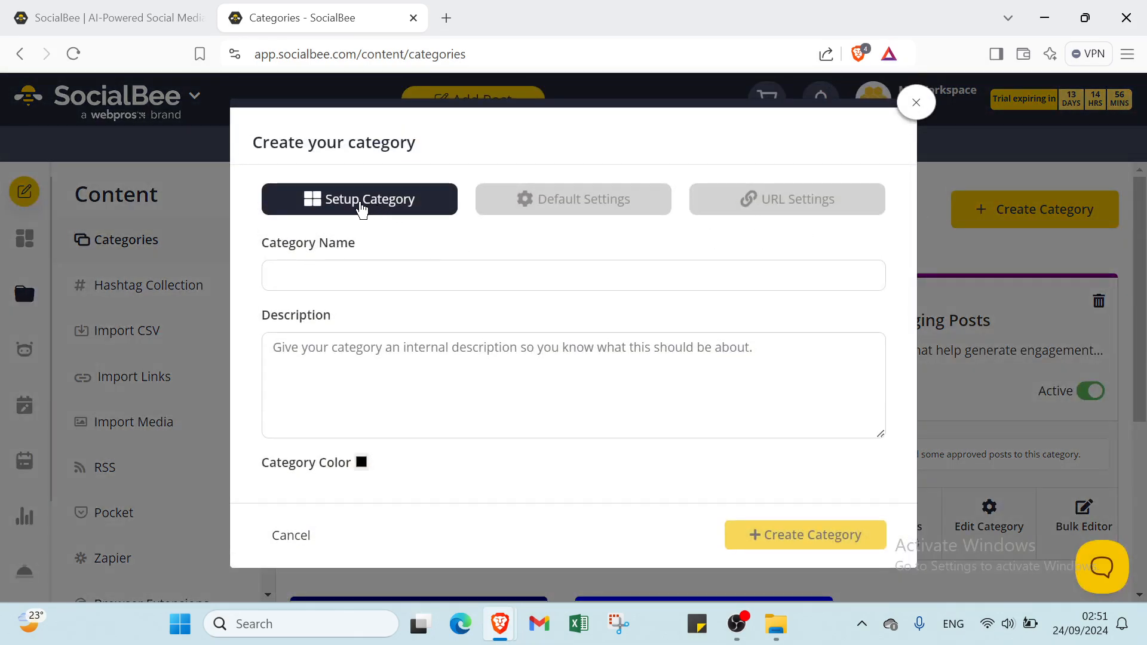
pyautogui.click(577, 210)
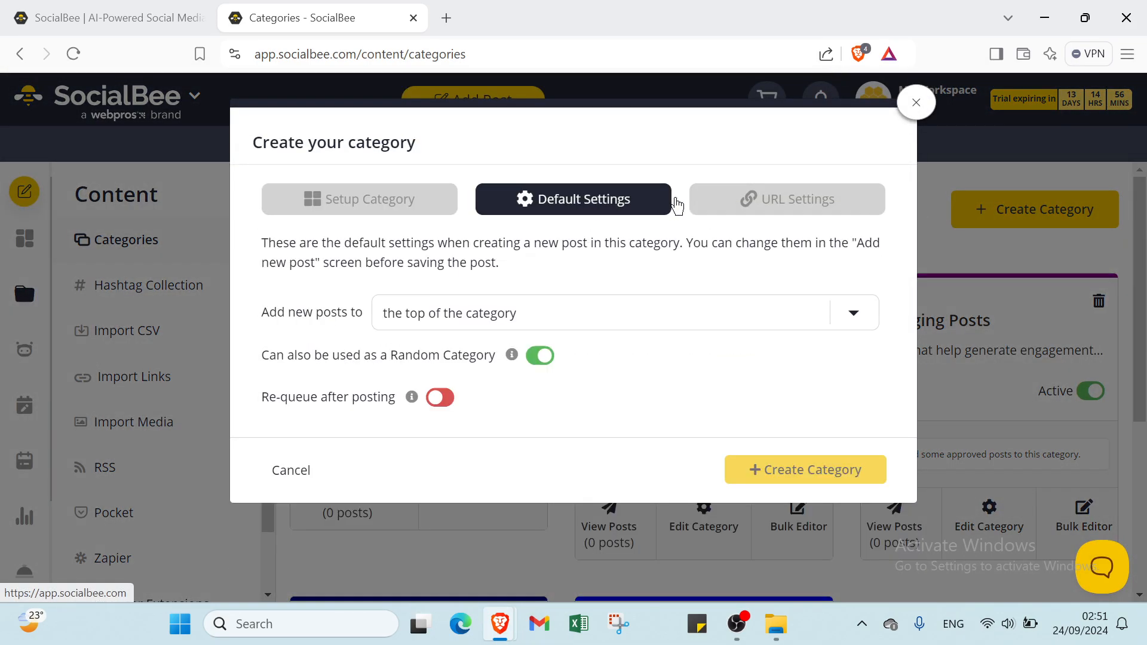
pyautogui.click(732, 206)
pyautogui.click(397, 205)
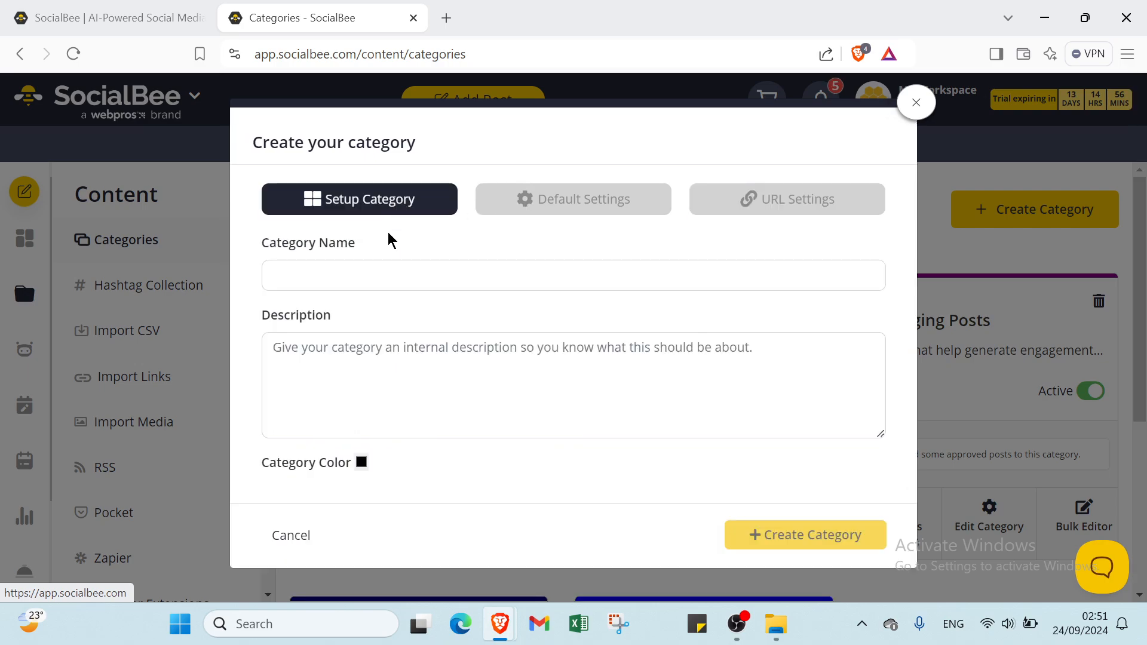
pyautogui.click(371, 270)
pyautogui.click(325, 347)
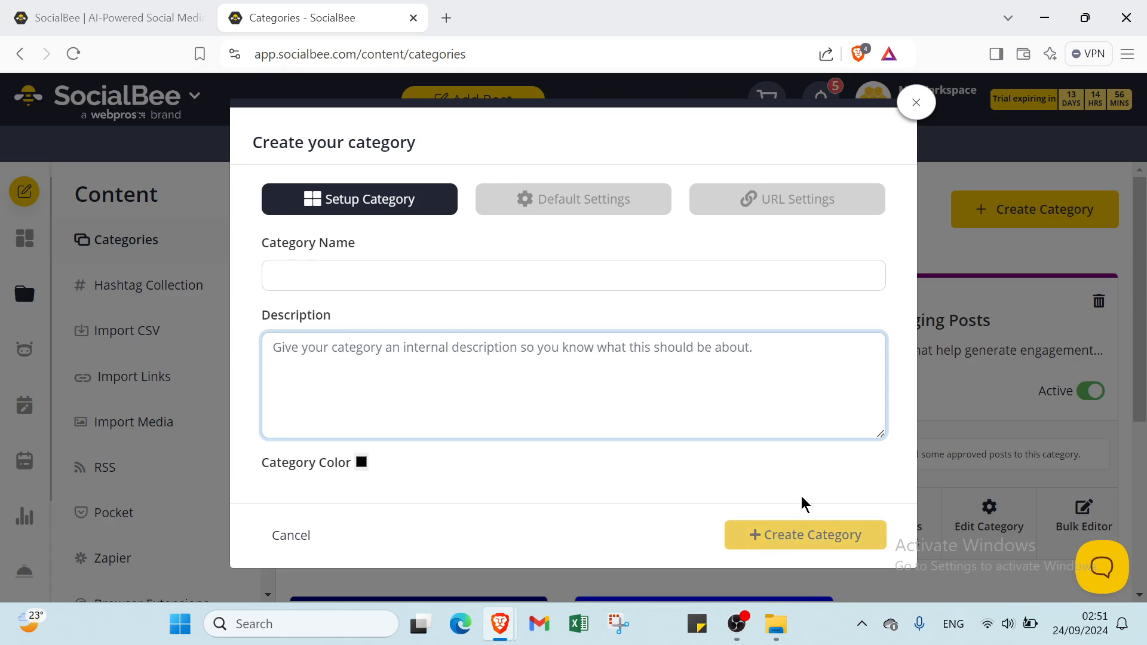
pyautogui.click(916, 102)
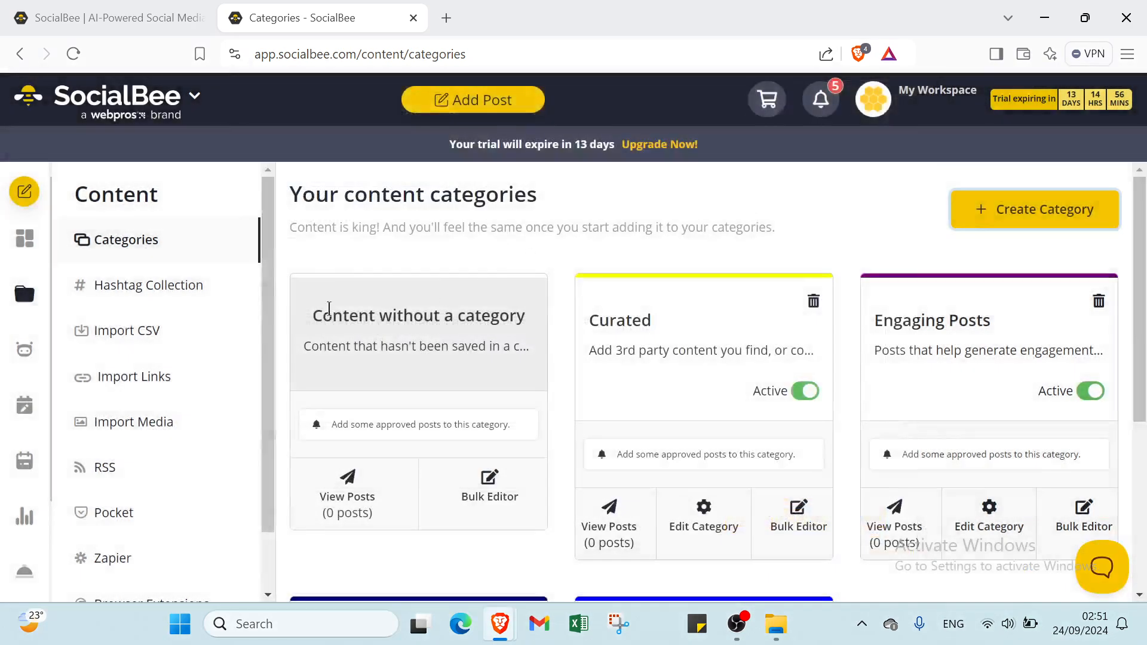
# - Open the hashtag collections and examine the form for a new collection without creating one
pyautogui.click(122, 292)
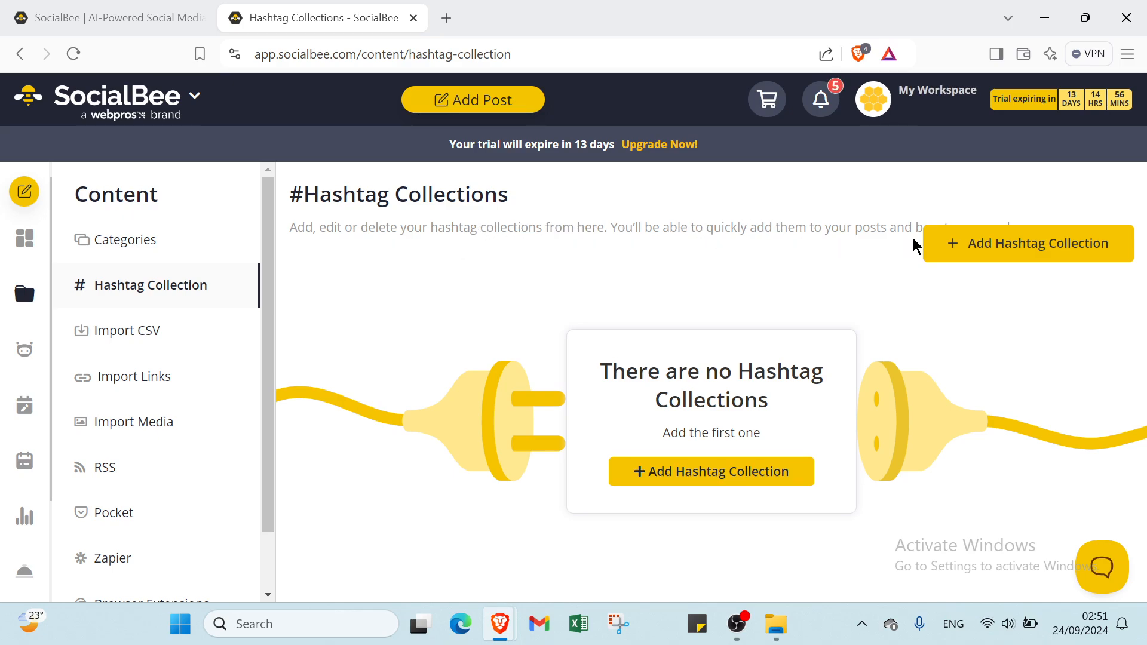
pyautogui.click(960, 246)
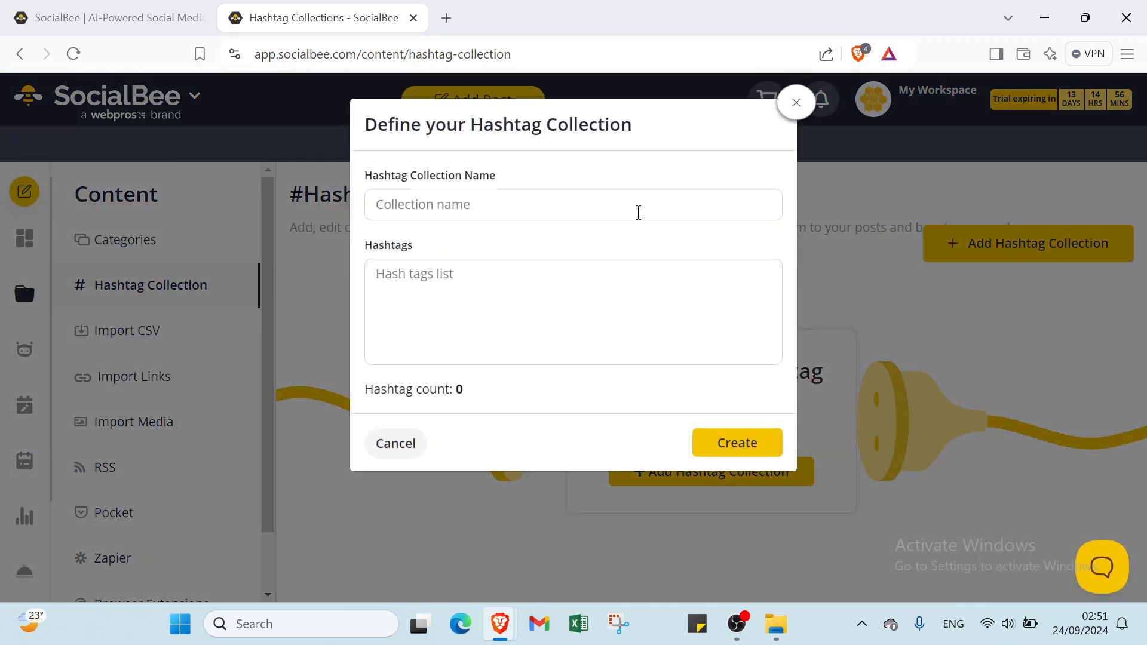
pyautogui.click(503, 266)
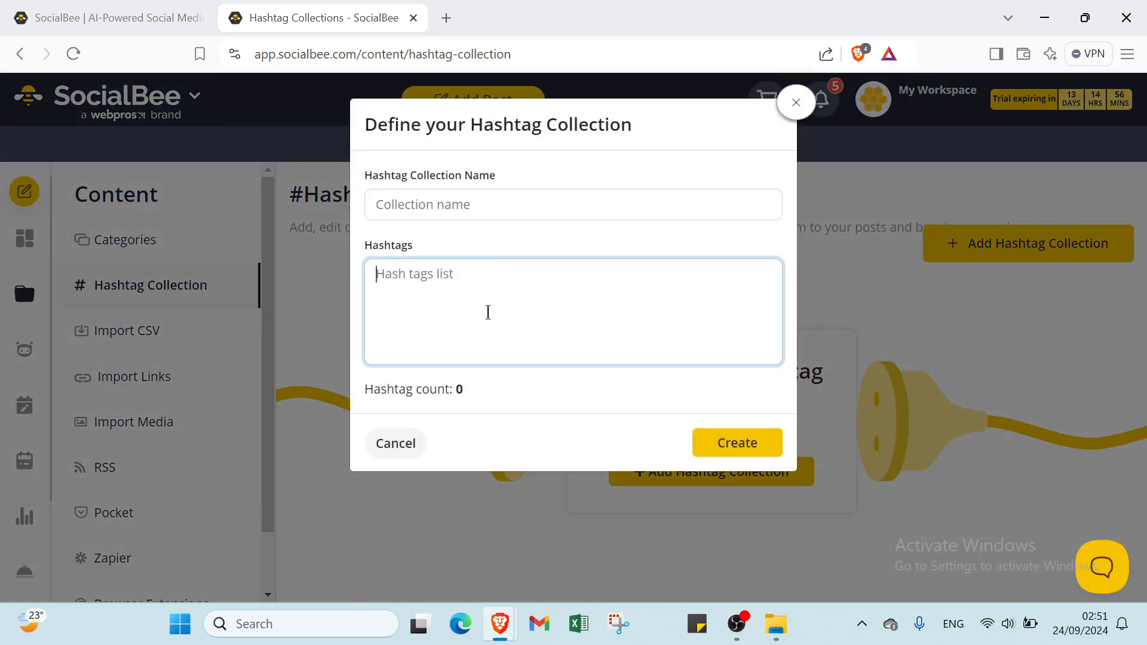
pyautogui.click(793, 105)
# - Open the Import CSV page, select none of the social profiles, and look over the import guidance
pyautogui.click(159, 328)
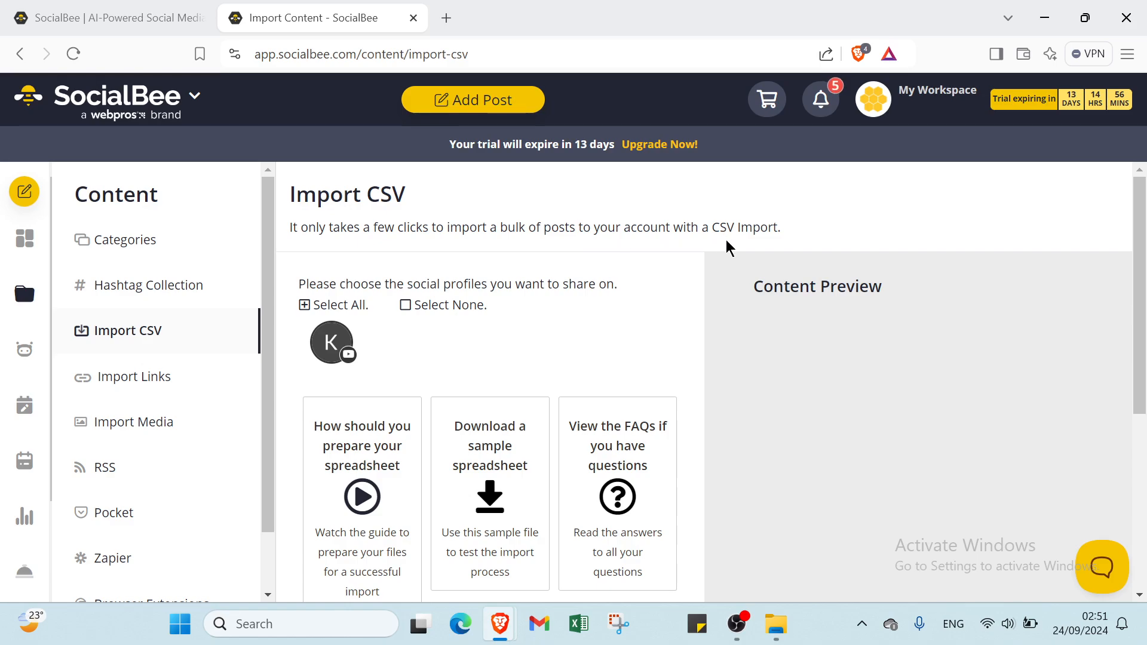
pyautogui.click(411, 316)
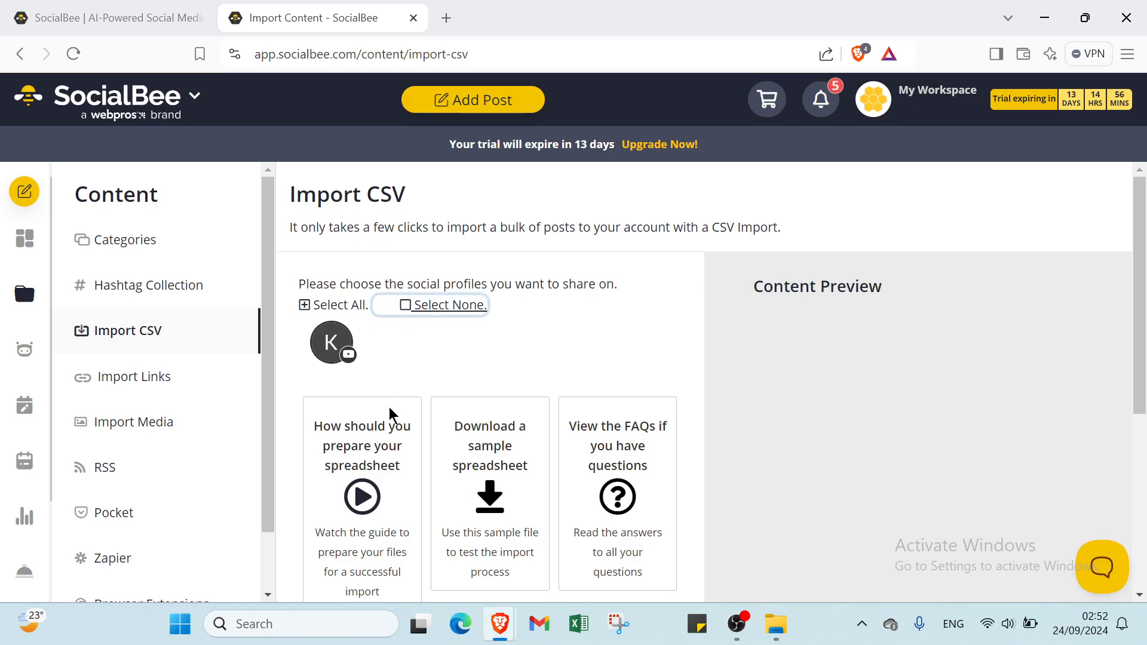
pyautogui.scroll(-1, 362, 457)
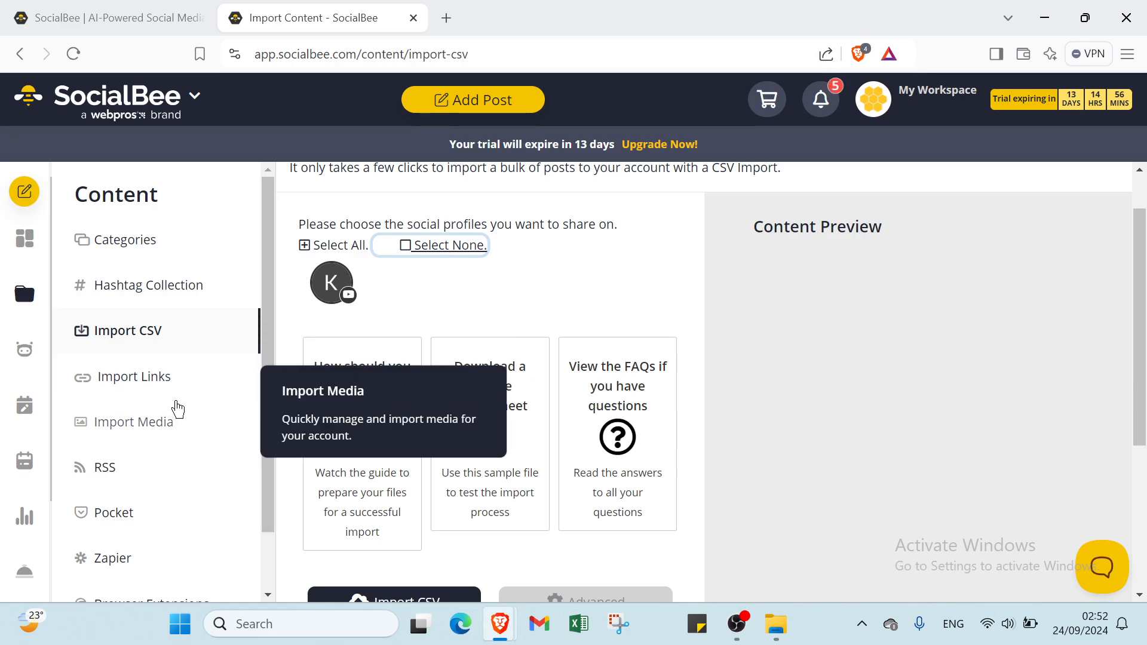
# - Look through the Import Links, Import Media, RSS and Pocket content pages
pyautogui.click(154, 378)
pyautogui.click(151, 419)
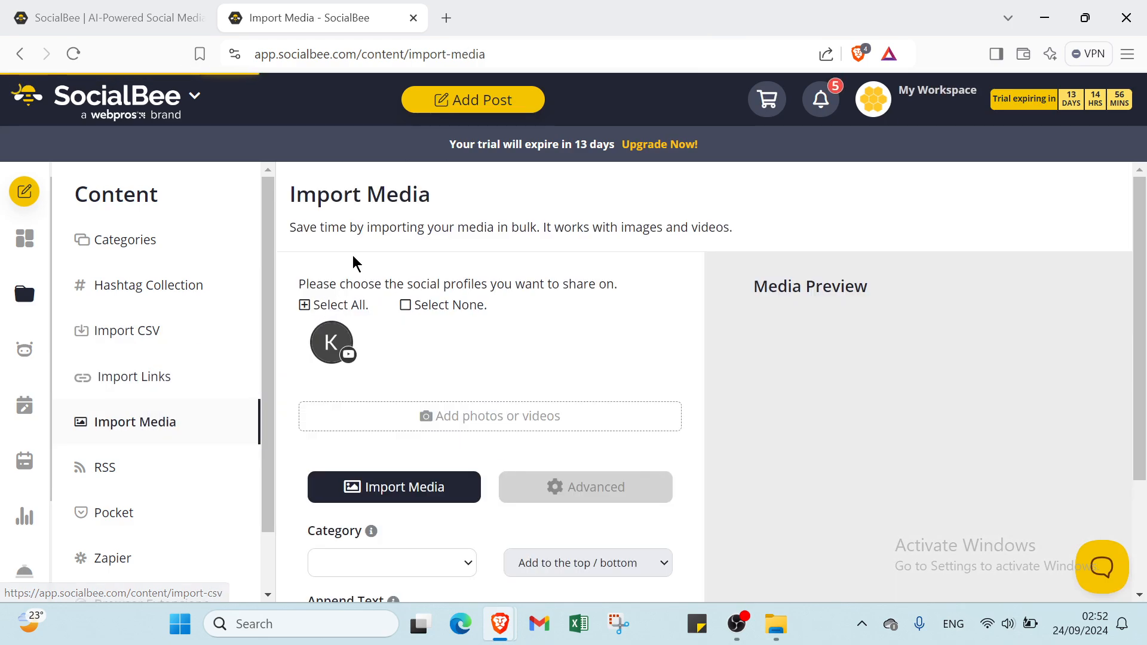
pyautogui.click(173, 378)
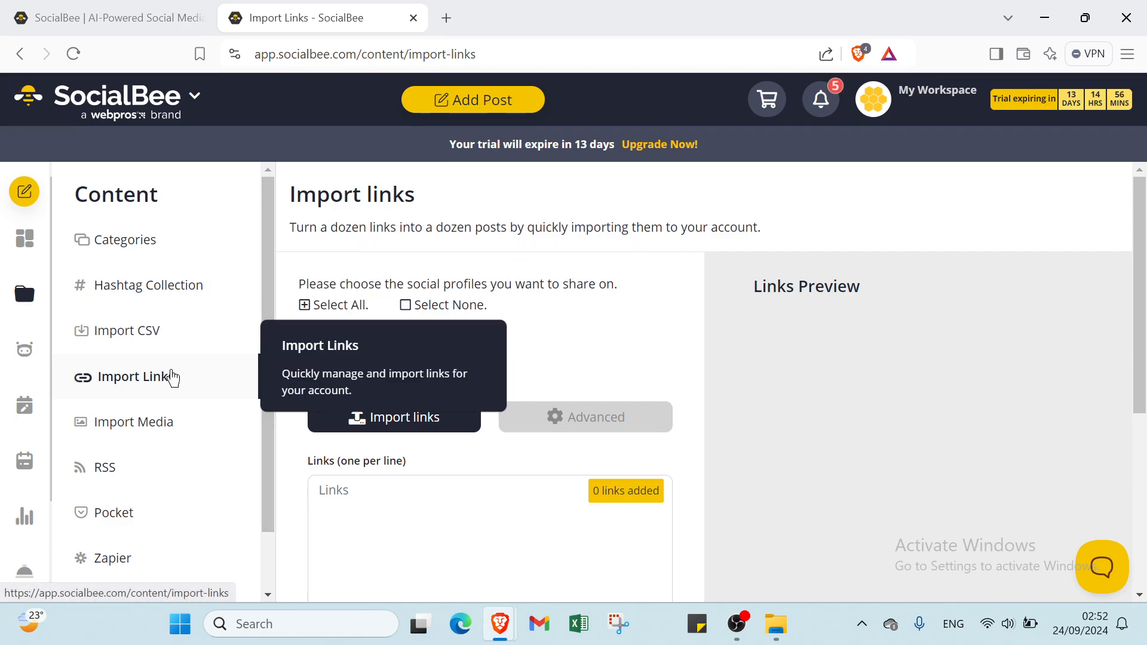
pyautogui.click(142, 426)
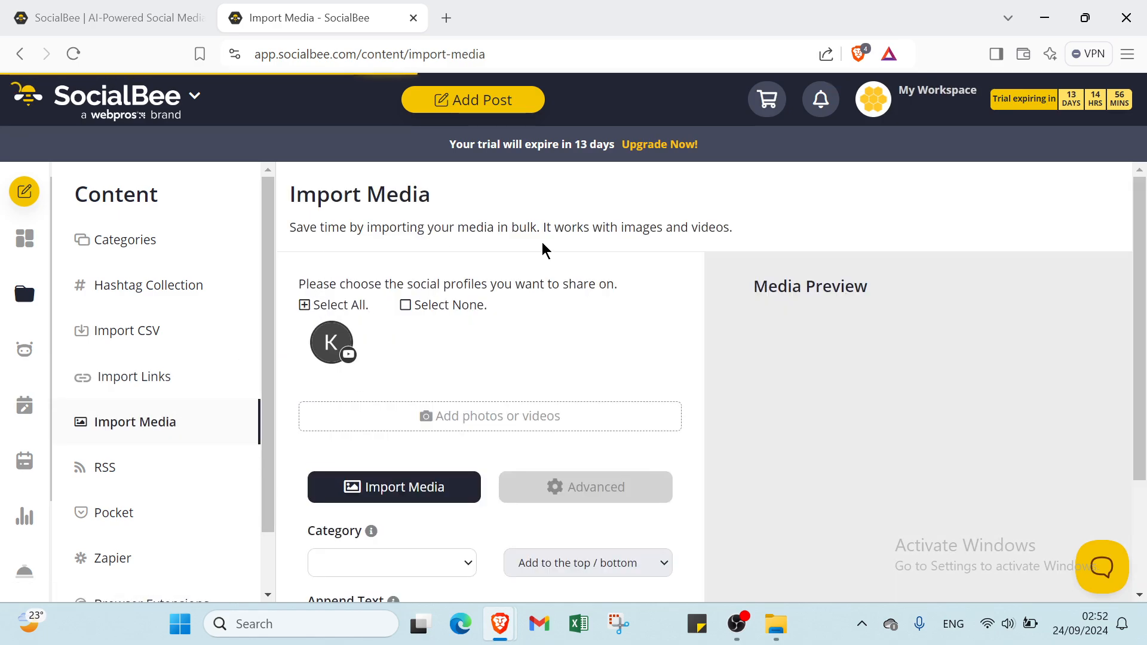
pyautogui.click(155, 463)
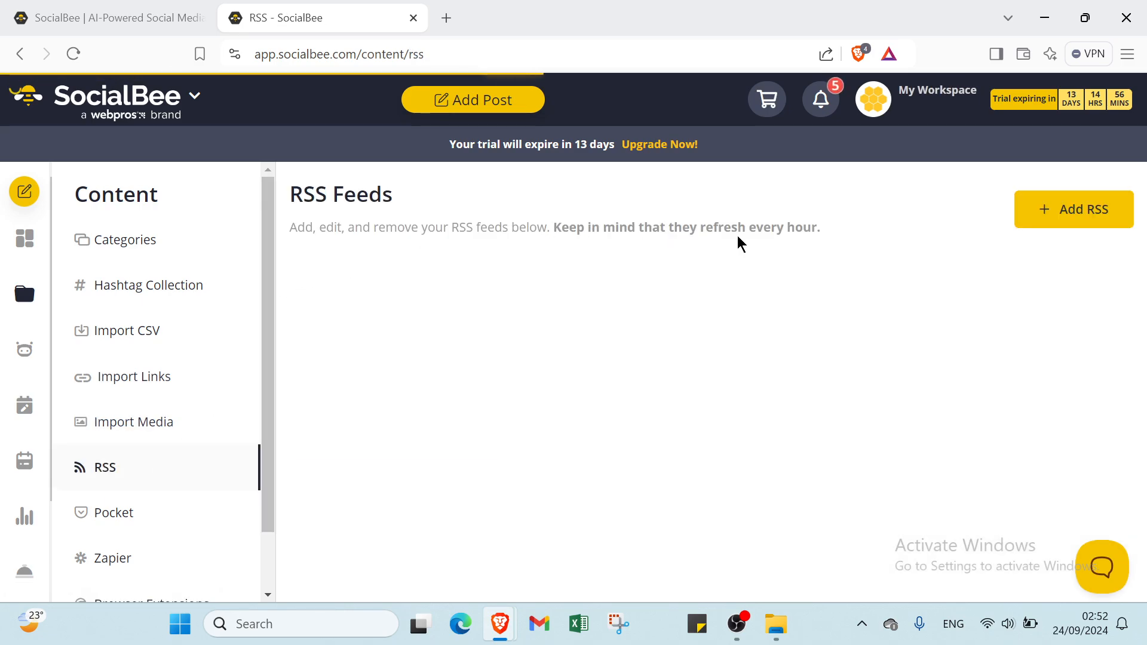
pyautogui.click(90, 514)
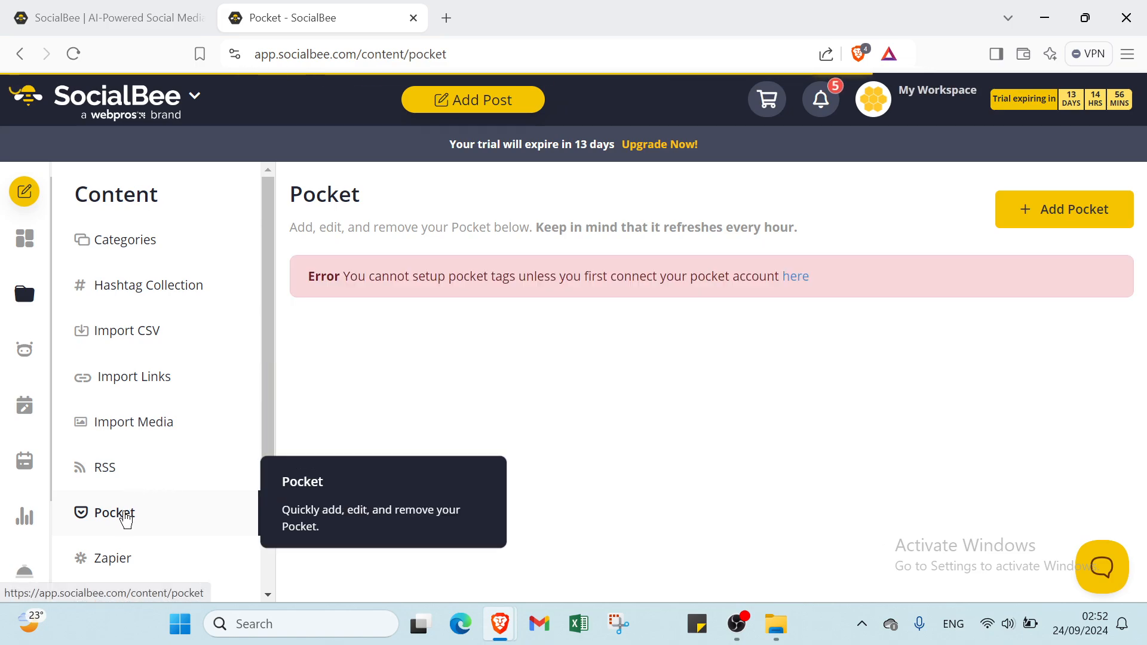
# - Open the Social media copilot page, and show the Schedule Setup page in compact view
pyautogui.scroll(-1, 116, 557)
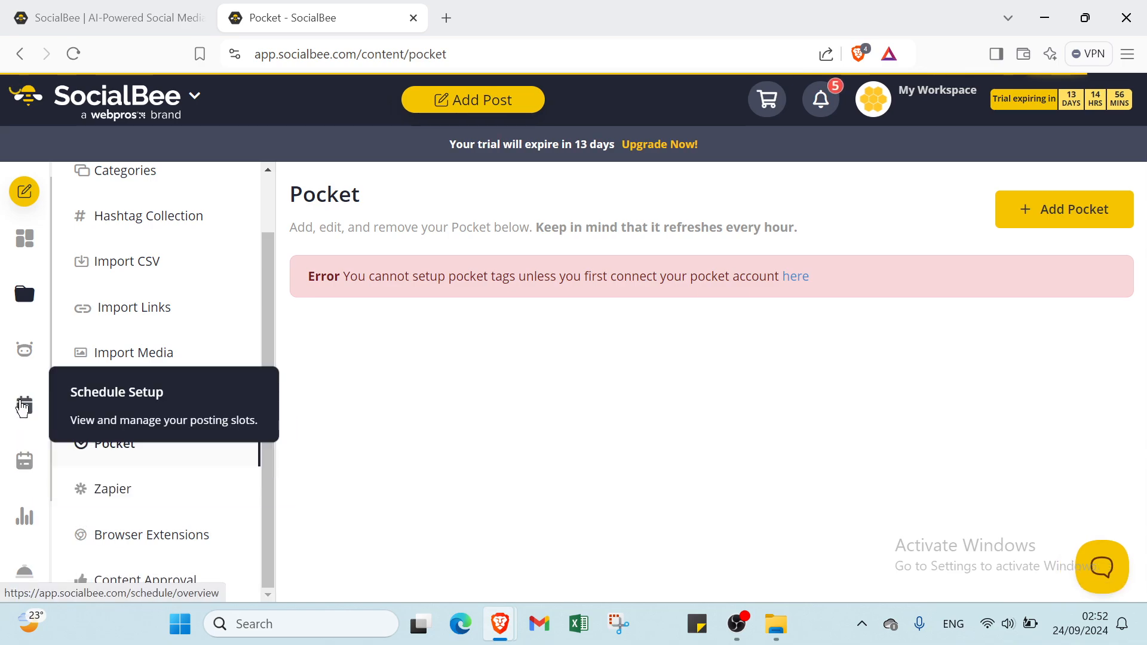
pyautogui.click(28, 360)
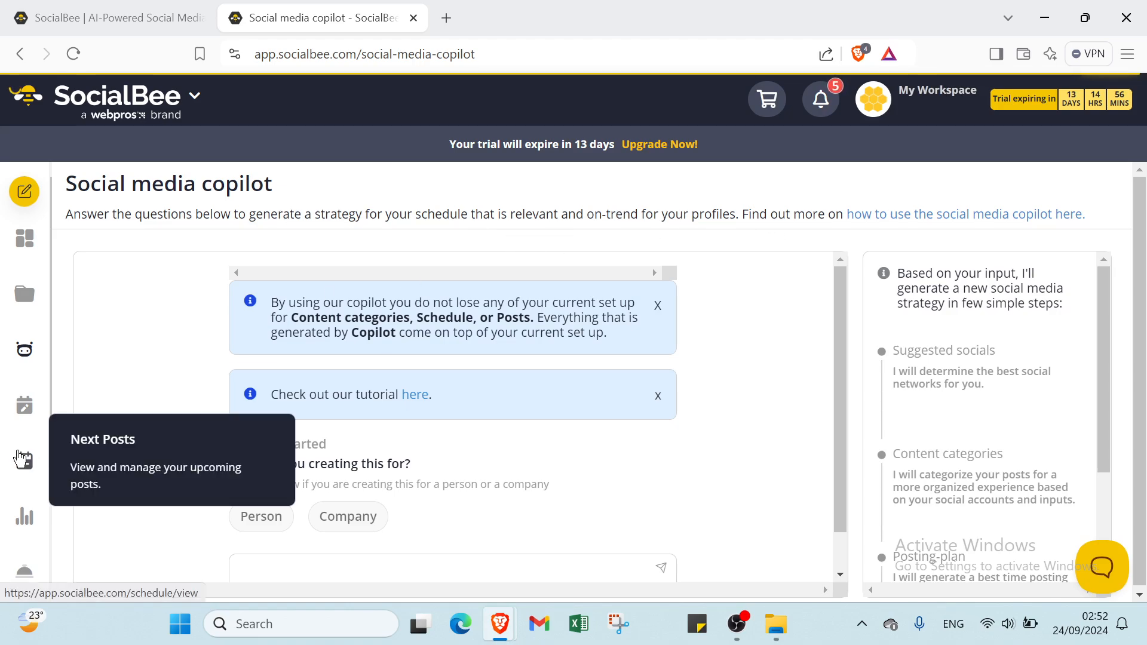
pyautogui.click(15, 411)
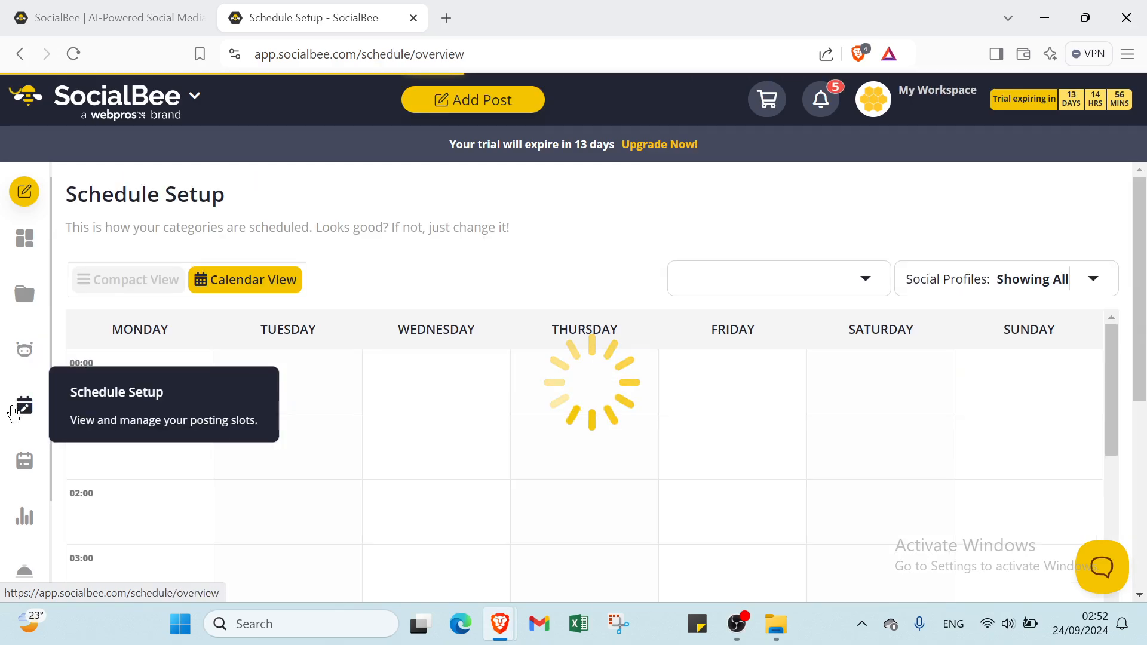
pyautogui.click(139, 282)
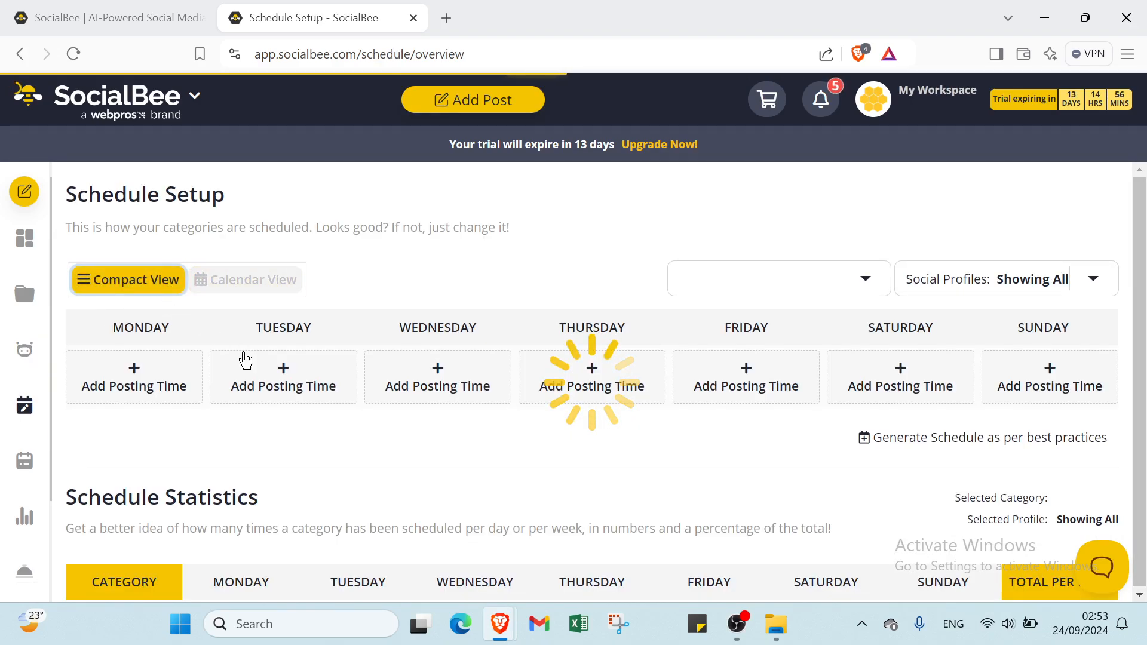
# - Start a new Monday posting time, add Tuesday through Sunday as posting days, and check the available categories
pyautogui.click(167, 367)
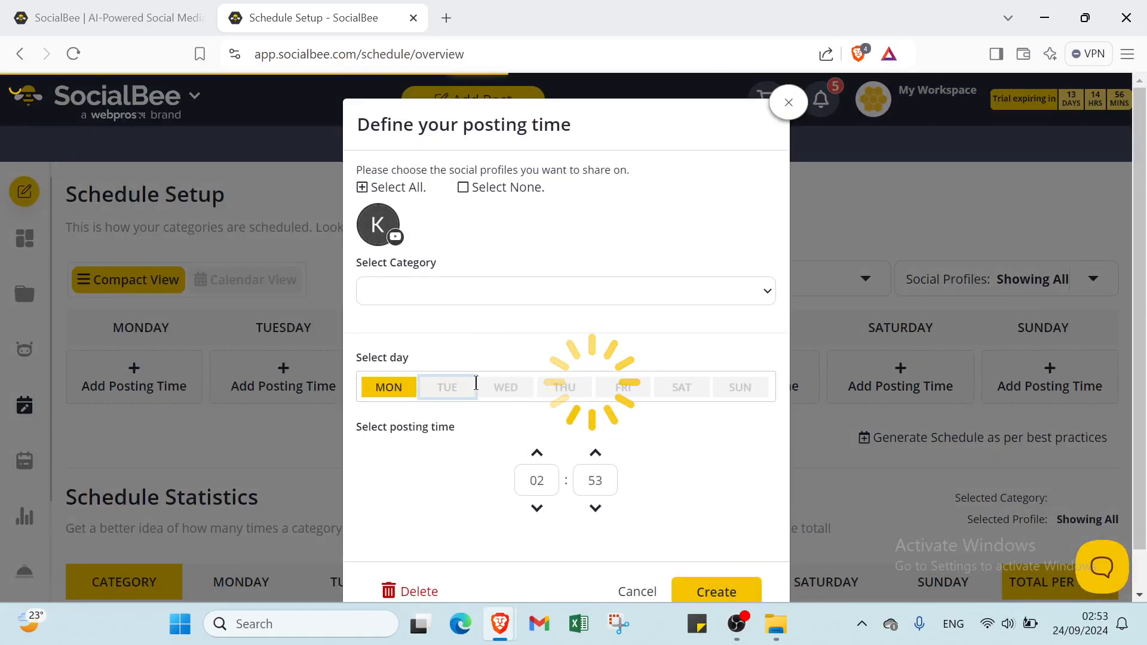
pyautogui.click(447, 387)
pyautogui.click(505, 387)
pyautogui.click(619, 387)
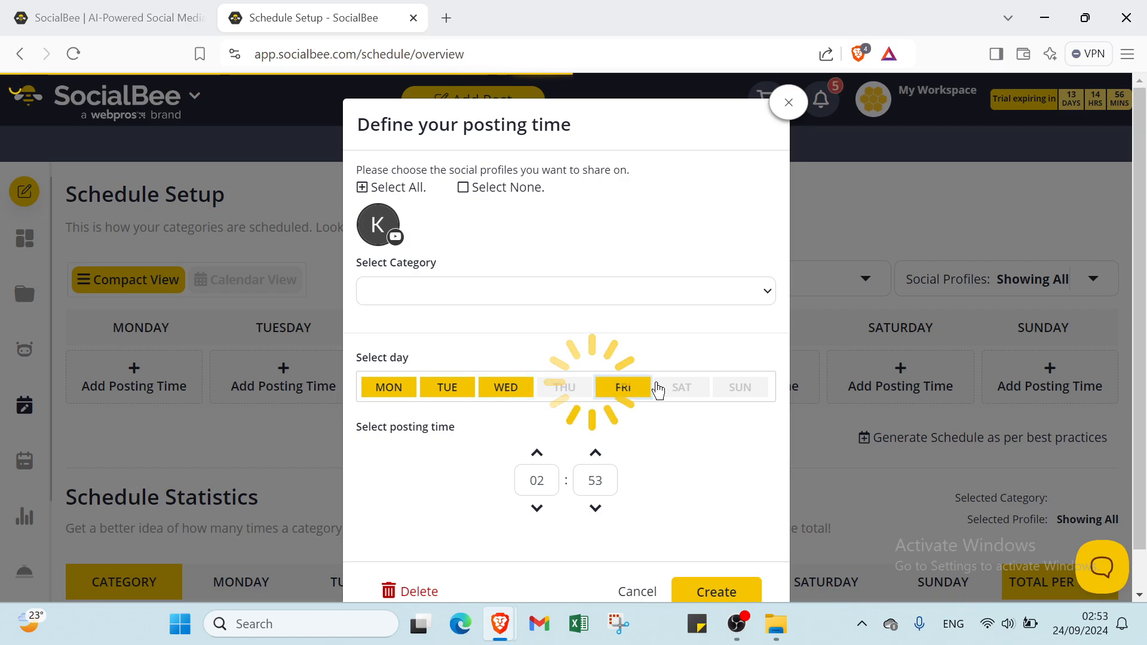
pyautogui.click(682, 389)
pyautogui.click(569, 389)
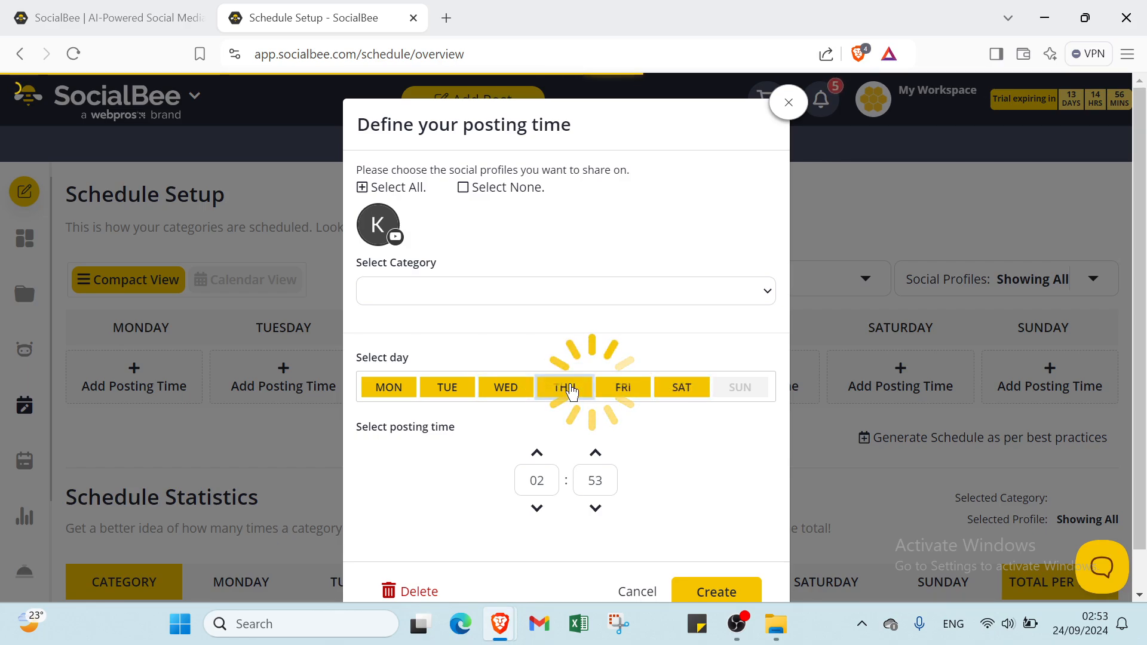
pyautogui.click(726, 386)
pyautogui.click(495, 280)
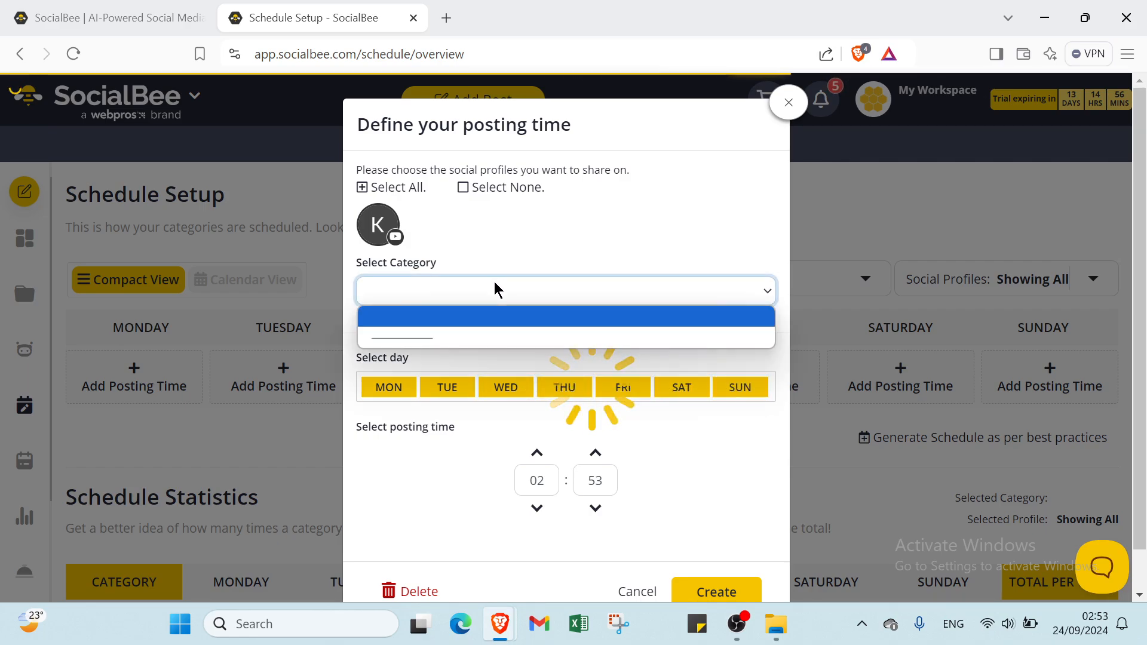
pyautogui.click(533, 509)
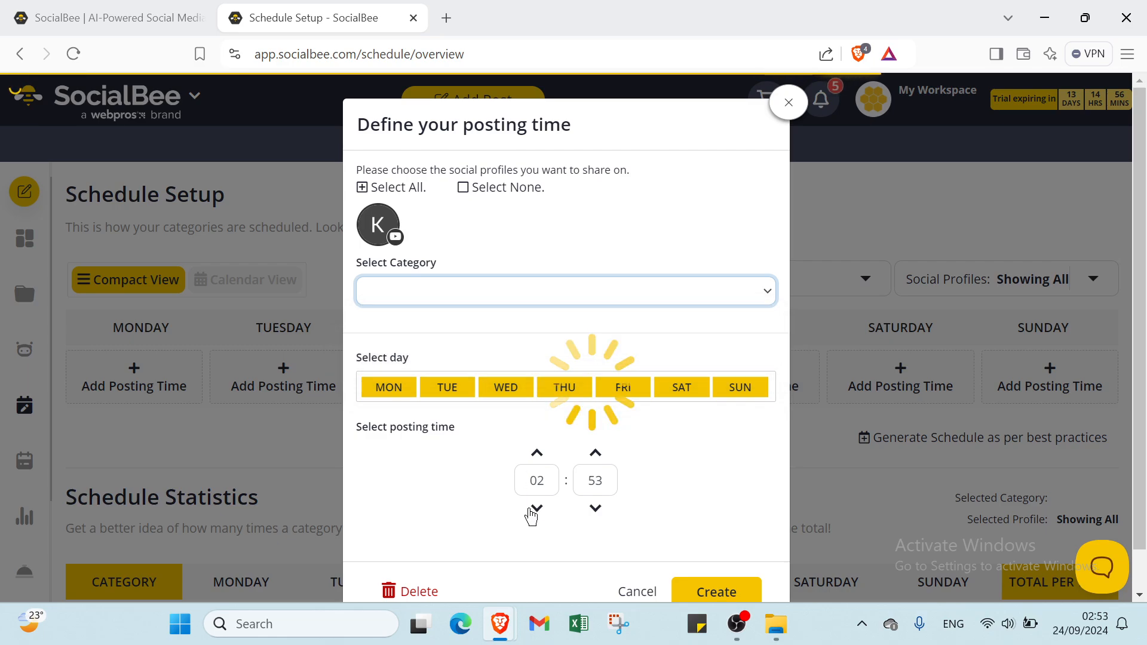
# - Set the posting time to 15:48 and close the form without creating the posting slot
pyautogui.click(533, 509)
pyautogui.click(532, 509)
pyautogui.click(533, 509)
pyautogui.click(535, 509)
pyautogui.click(534, 509)
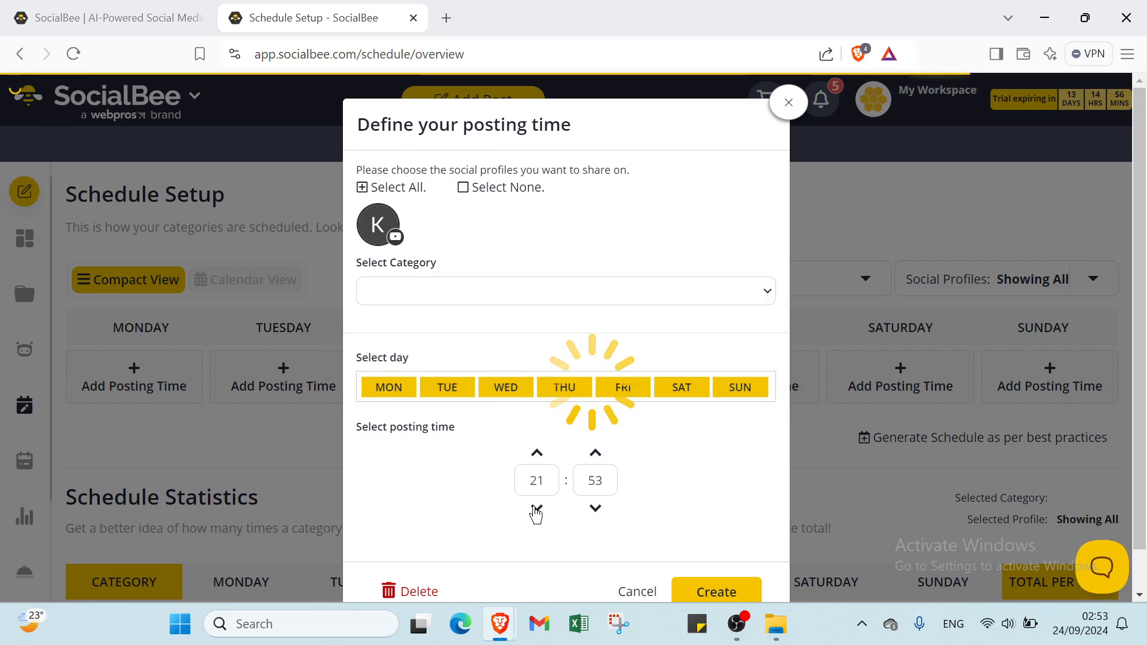
pyautogui.click(534, 509)
pyautogui.click(535, 509)
pyautogui.click(535, 509)
pyautogui.click(535, 509)
pyautogui.click(535, 509)
pyautogui.click(535, 509)
pyautogui.click(592, 509)
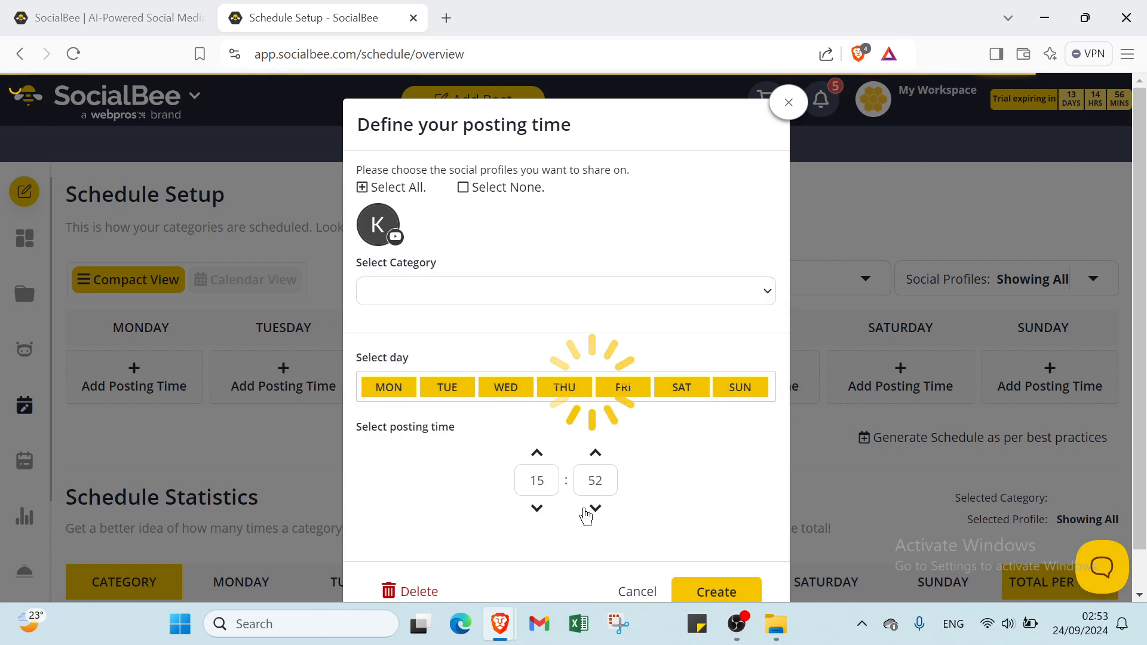
pyautogui.click(593, 509)
pyautogui.click(593, 509)
pyautogui.click(593, 509)
pyautogui.click(592, 509)
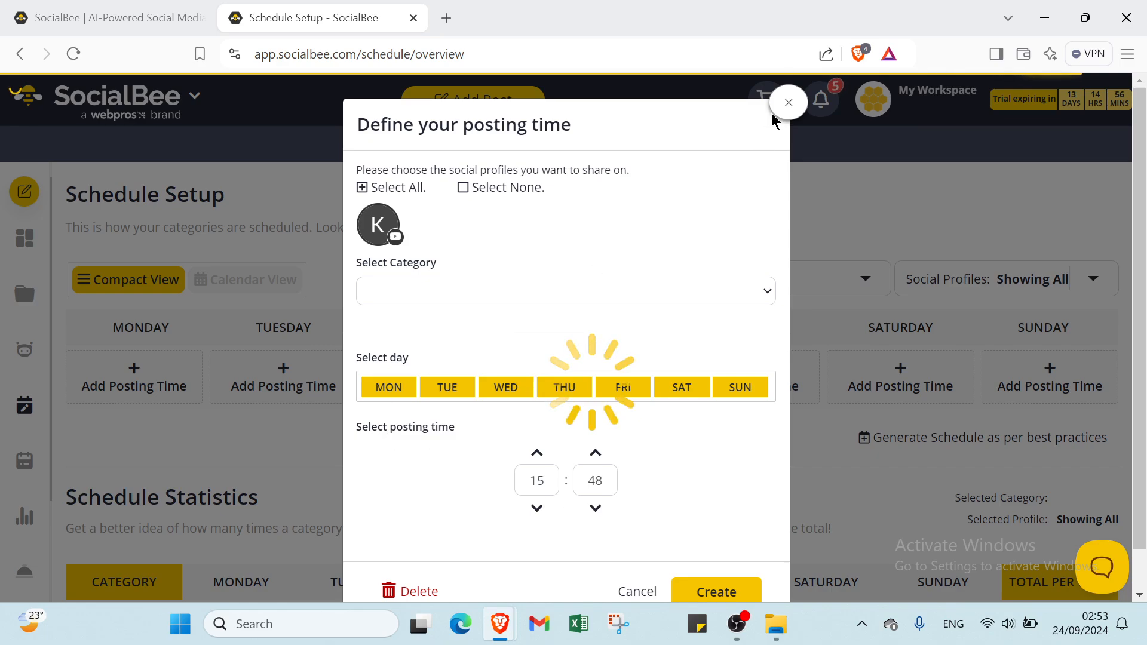
pyautogui.click(788, 102)
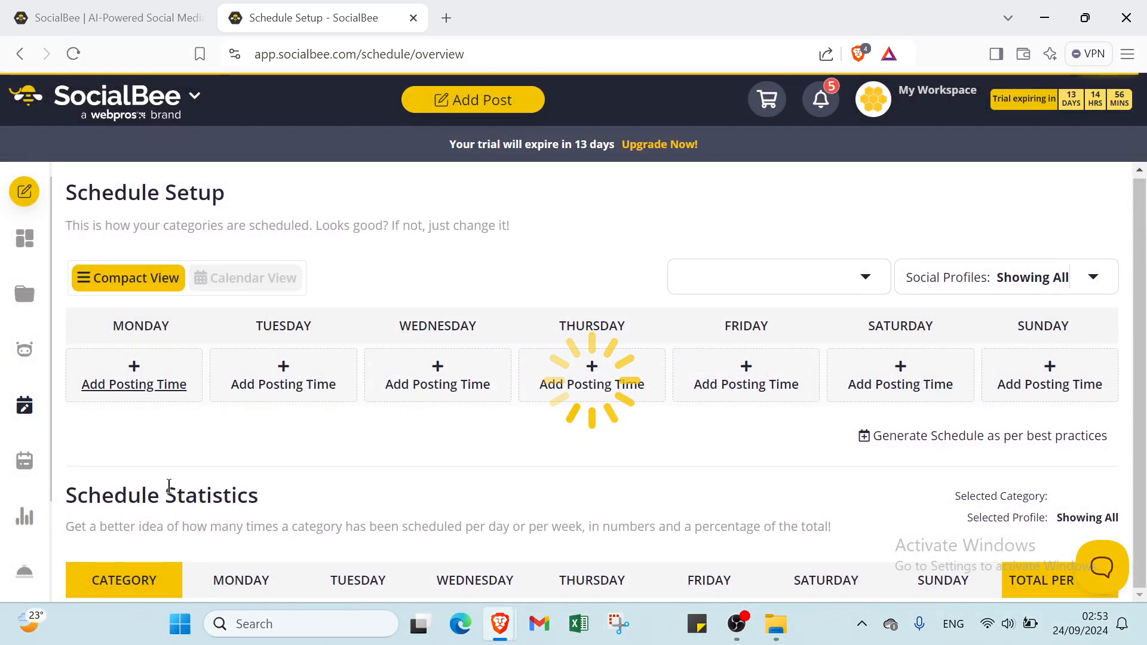
# - Look through the Next Posts, Analytics and ConciergeBee Services pages
pyautogui.click(36, 461)
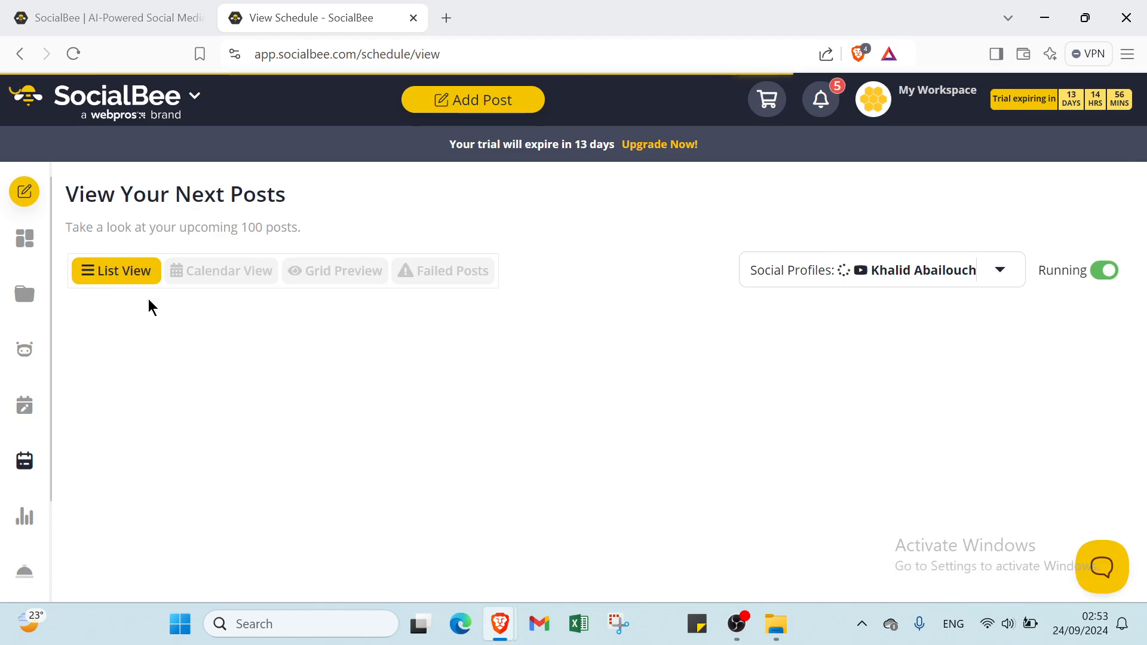
pyautogui.click(16, 534)
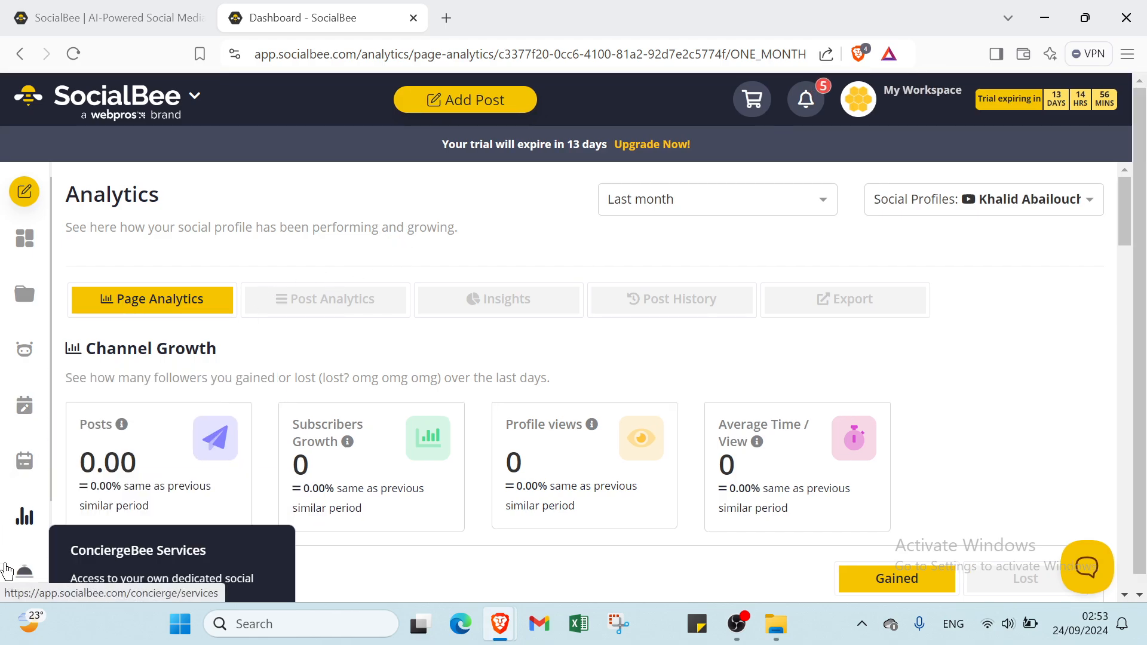
pyautogui.scroll(-1, 24, 571)
pyautogui.click(32, 514)
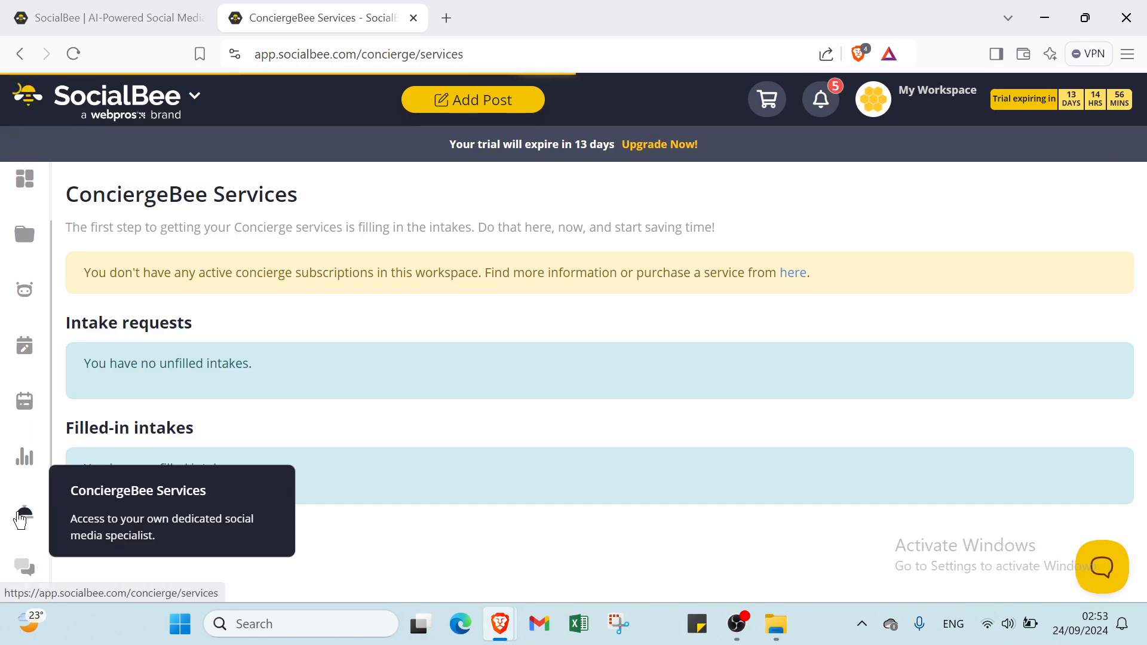
# - Open the Engage dashboard and look at the form for a new board without creating one
pyautogui.click(24, 566)
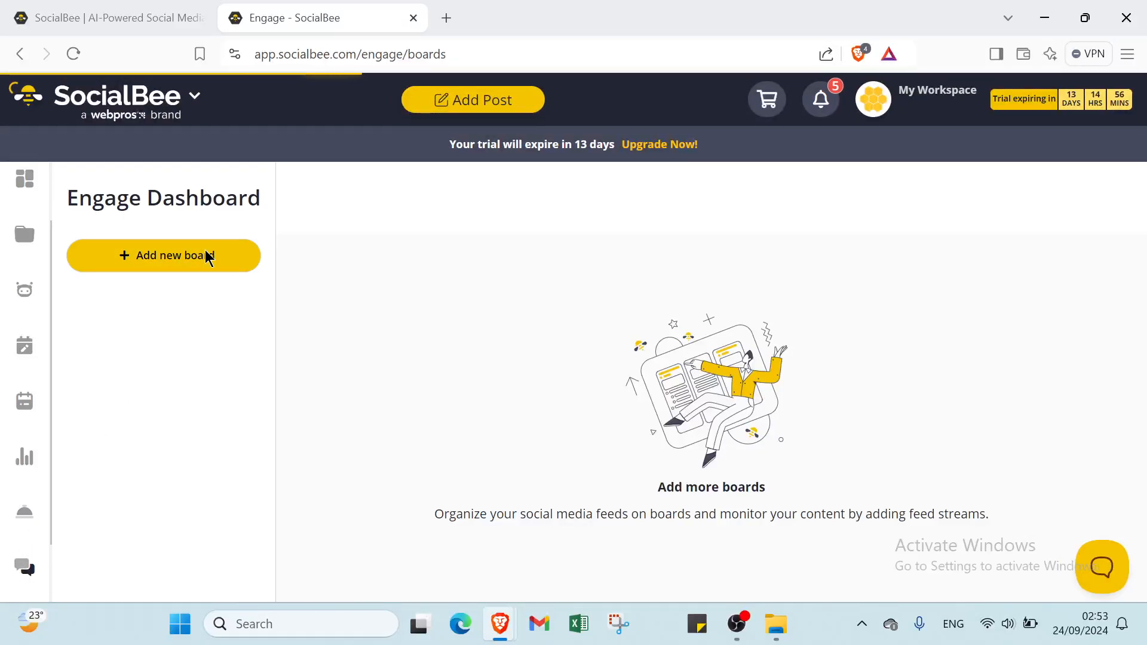
pyautogui.click(210, 256)
pyautogui.click(481, 214)
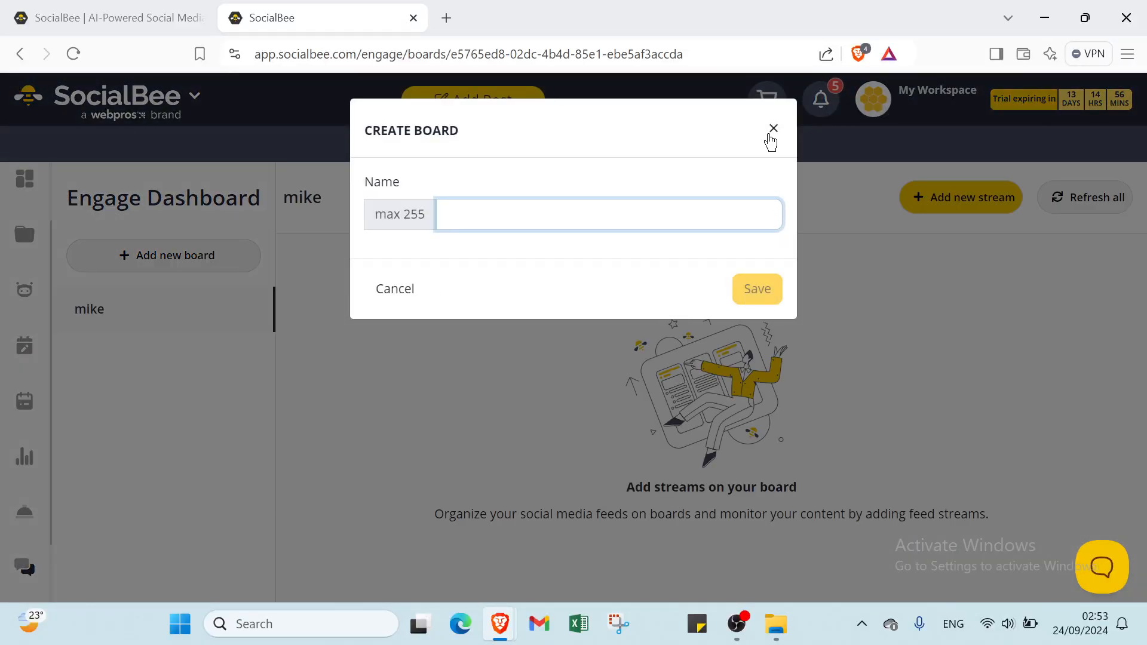
pyautogui.click(775, 129)
# - Look over the Questions and Feedback form in the Help section and return to the home dashboard
pyautogui.scroll(-1, 36, 565)
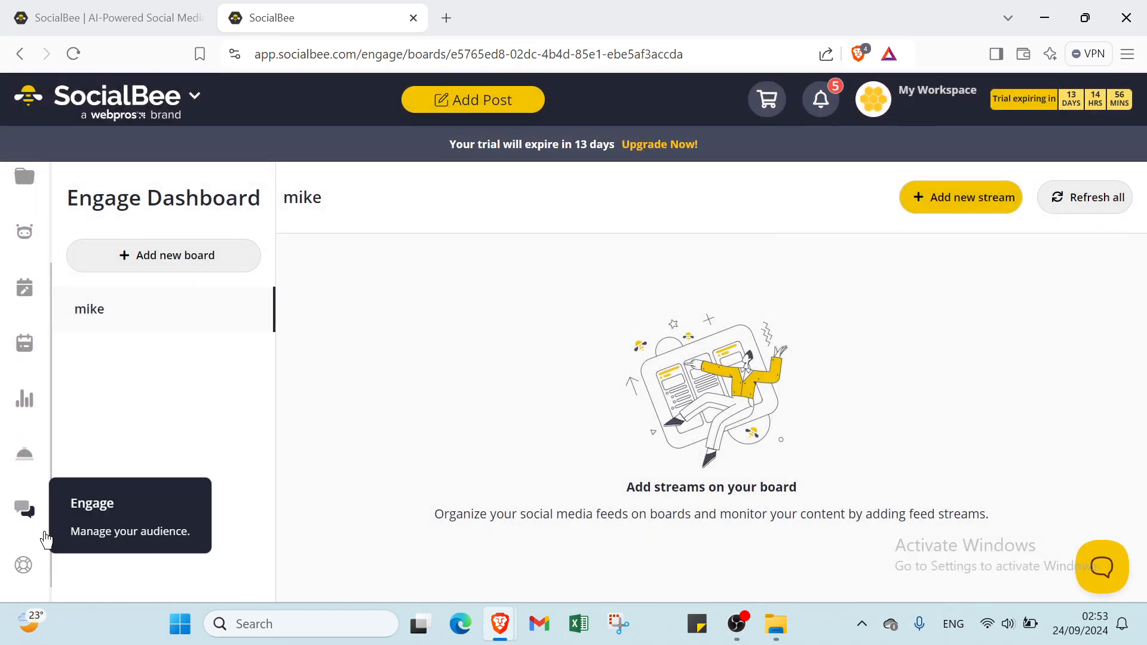
pyautogui.click(22, 563)
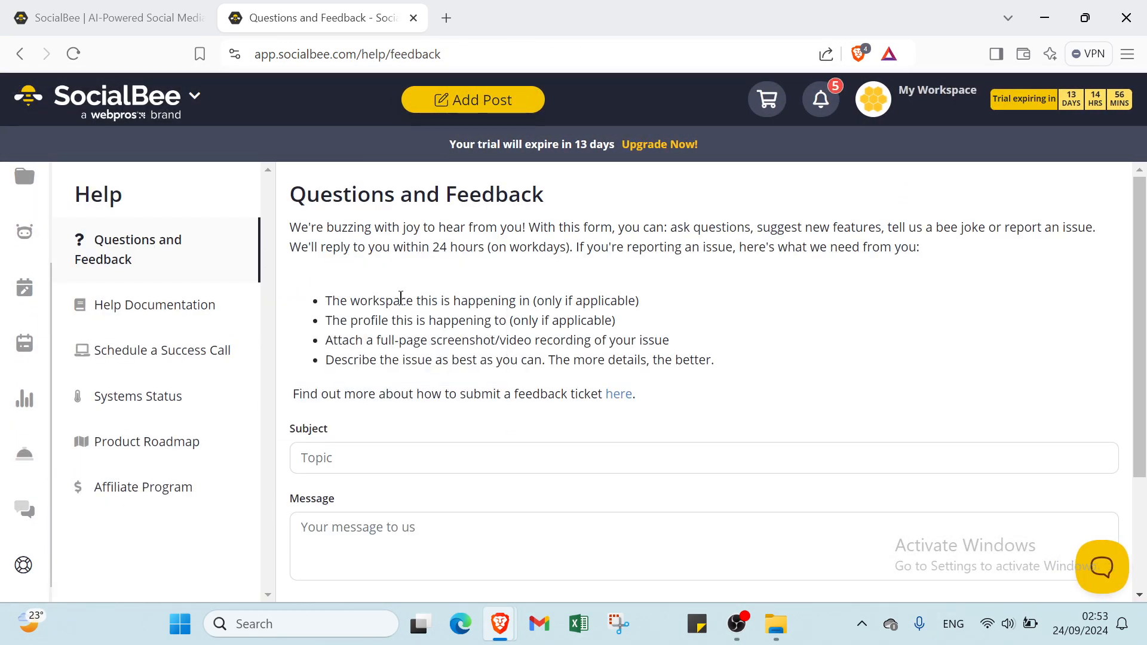
pyautogui.click(331, 526)
pyautogui.scroll(-3, 331, 533)
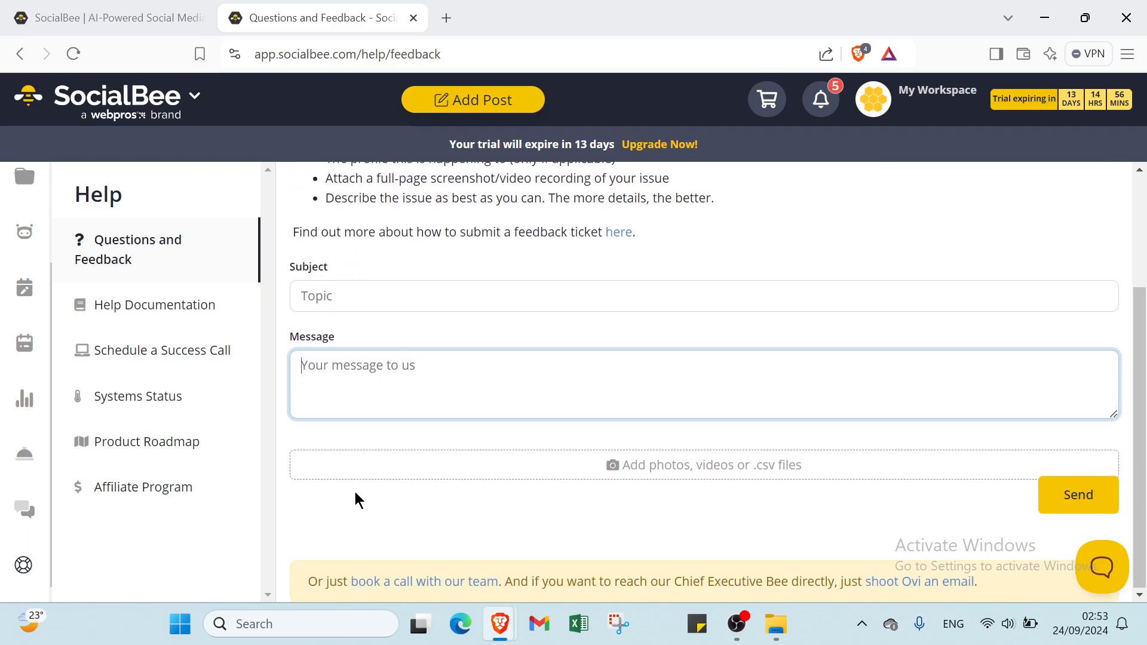
pyautogui.scroll(1, 274, 393)
pyautogui.scroll(3, 274, 392)
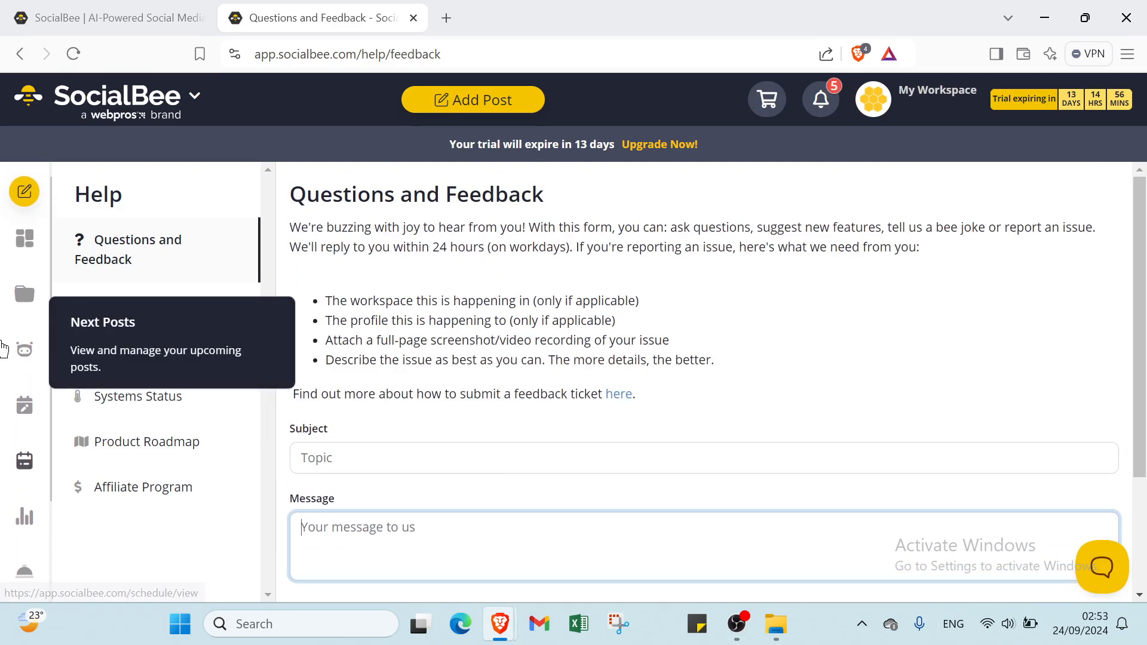
pyautogui.click(21, 245)
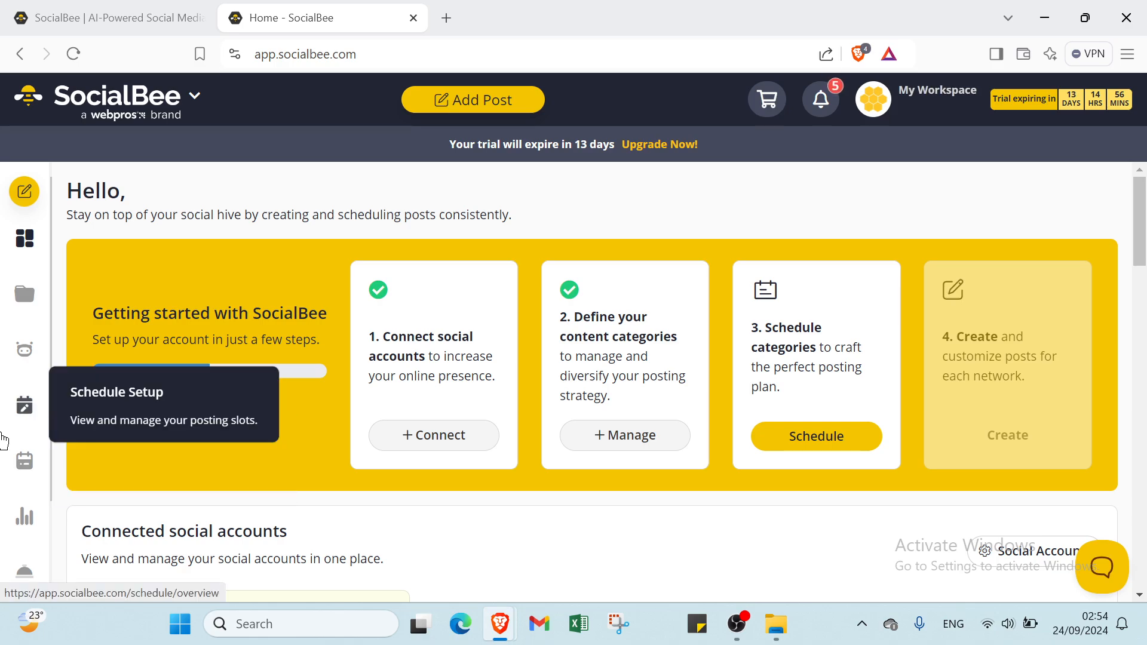
# - Switch to the SocialBee website and look over its homepage from the heading down to the supported networks
pyautogui.click(110, 30)
pyautogui.scroll(-10, 166, 359)
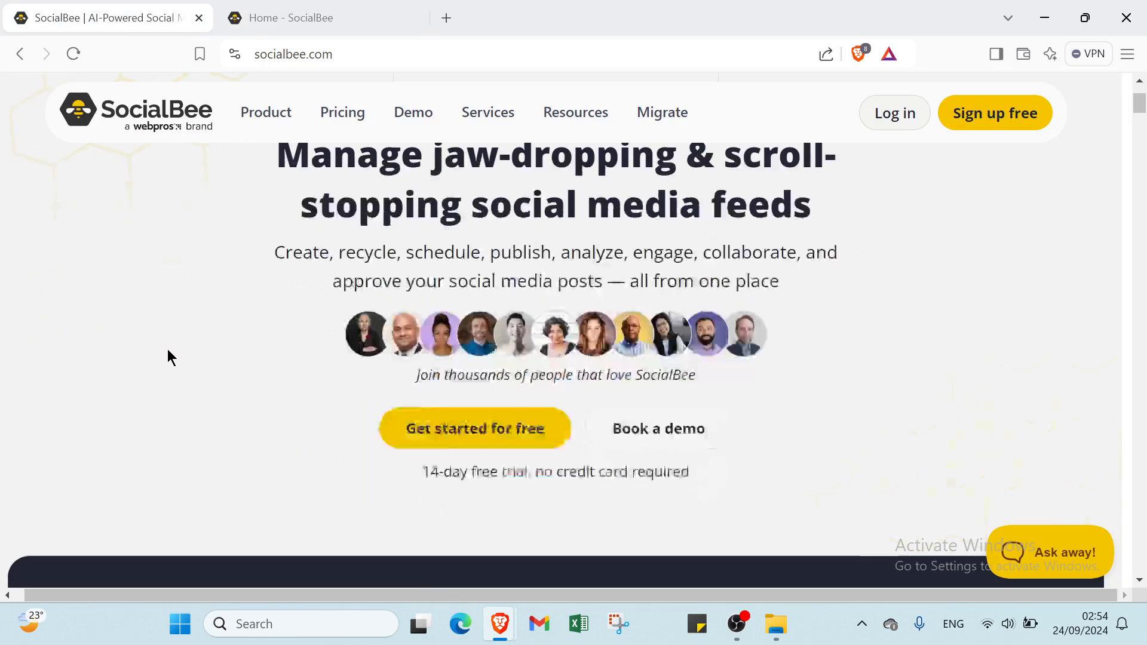
pyautogui.scroll(-7, 165, 380)
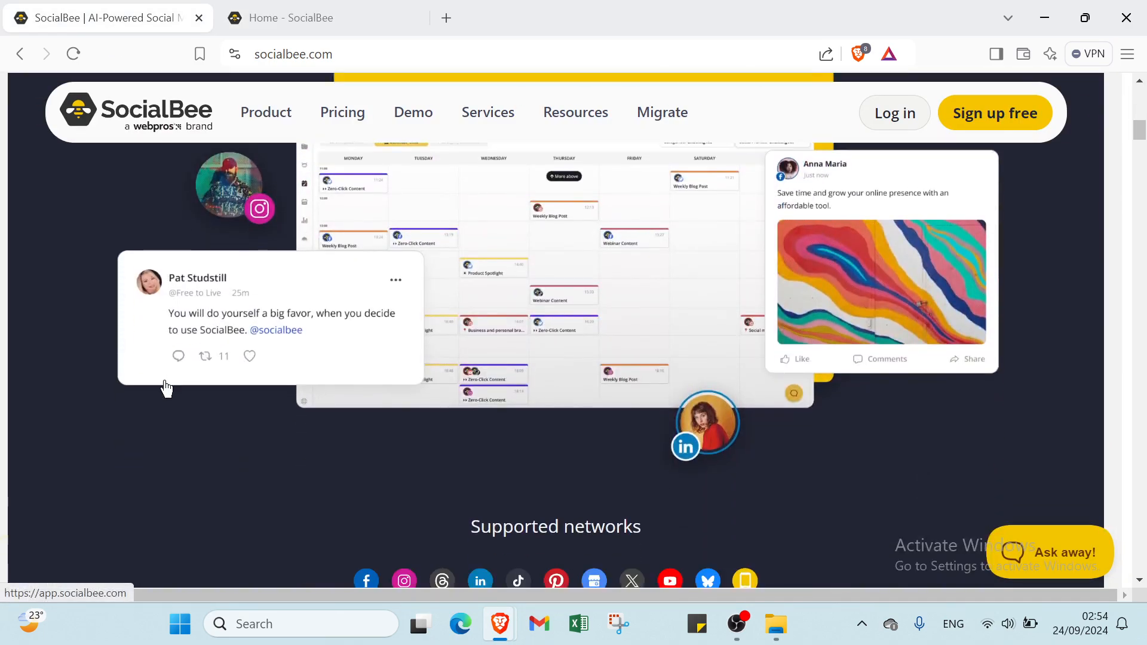
pyautogui.scroll(-2, 164, 381)
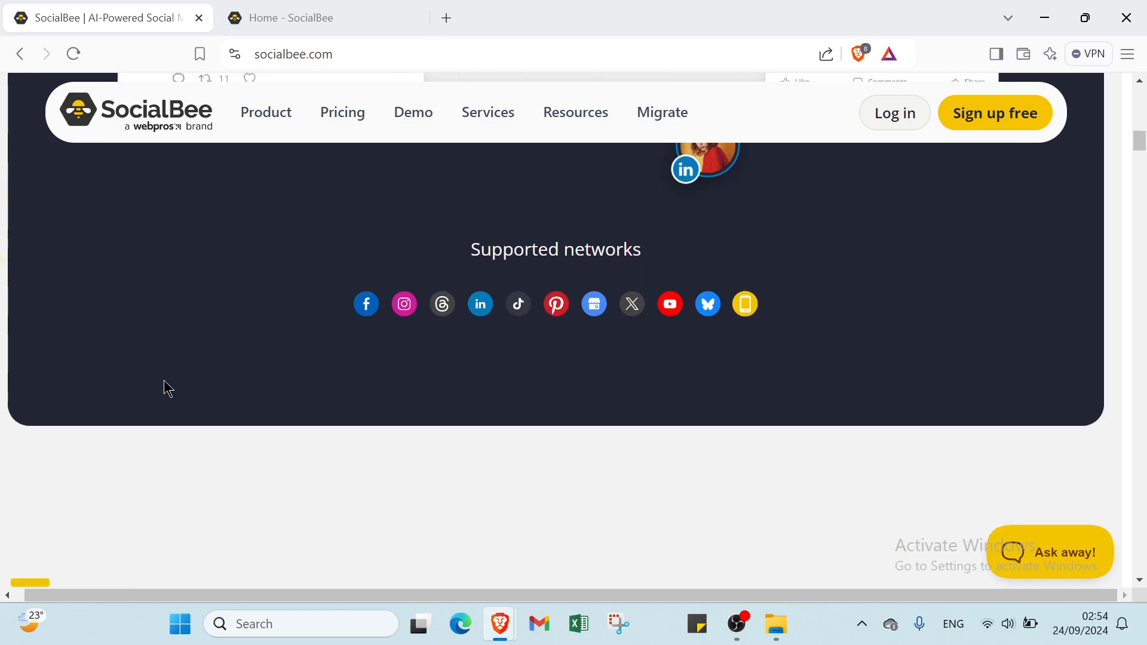
pyautogui.scroll(7, 164, 381)
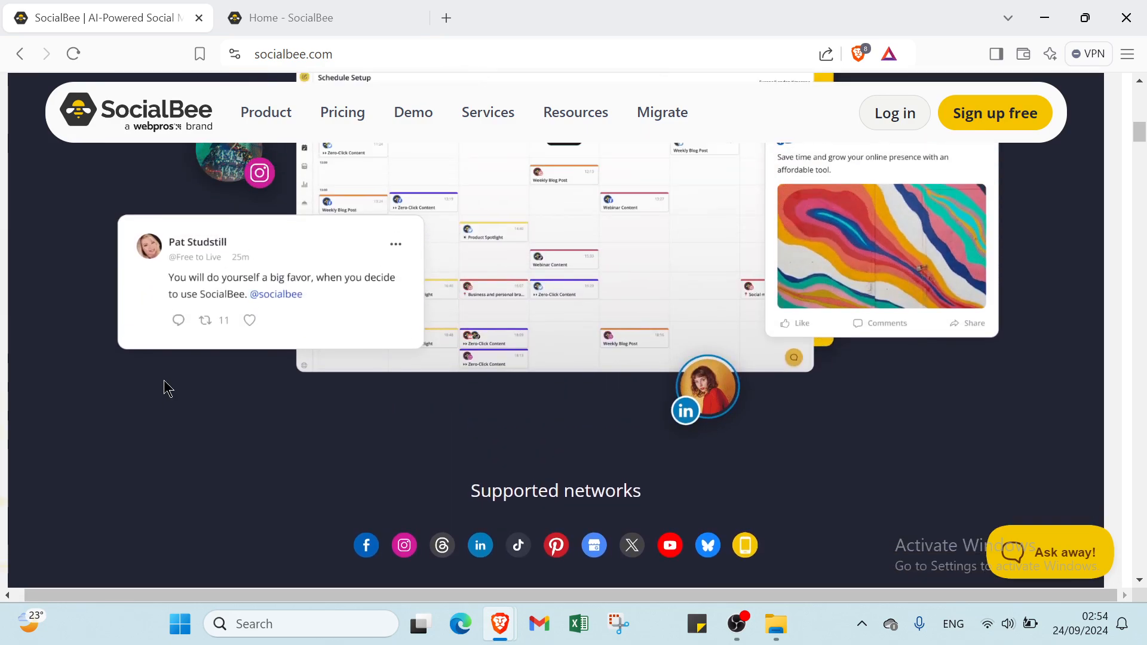
pyautogui.scroll(12, 164, 389)
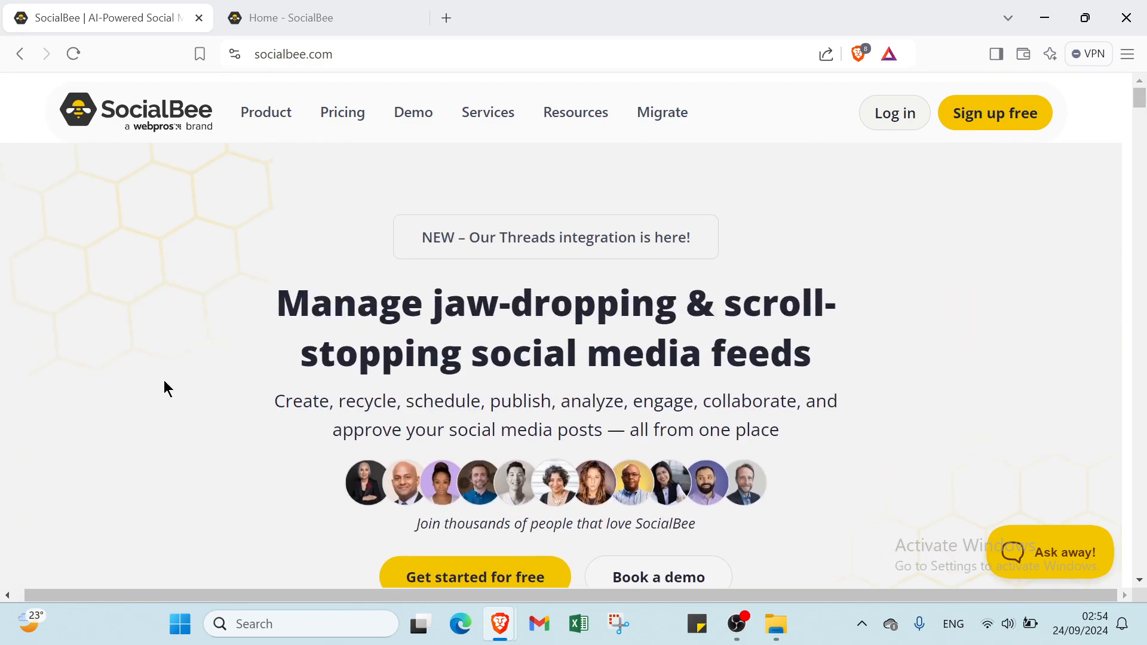